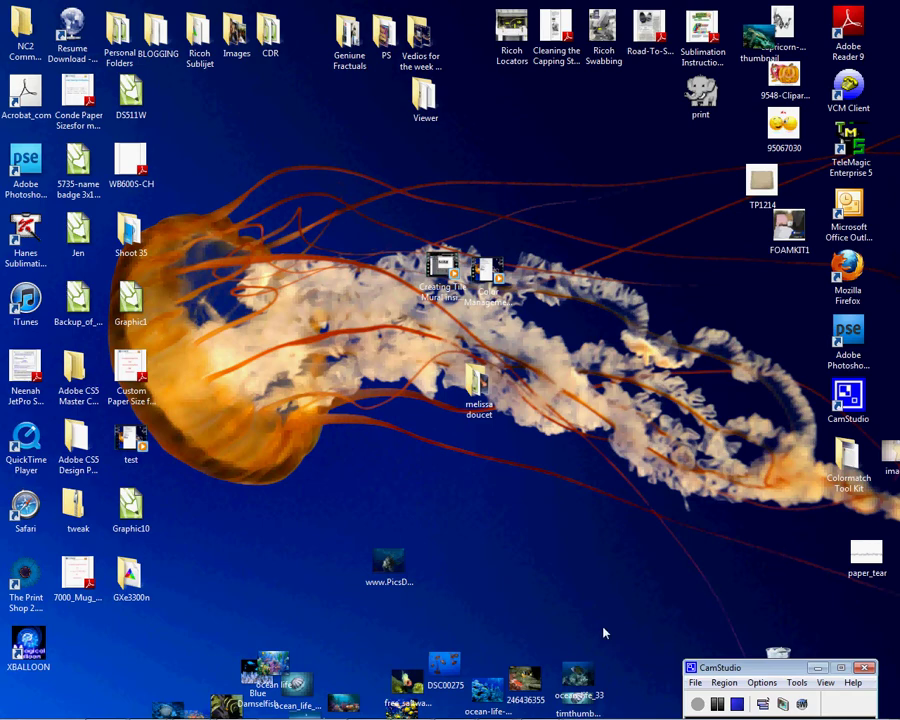
Step: View the M004 four-tile frame with beadhooks on the DyeTrans product page in Firefox, and minimize the browser
mouse_move(430, 716)
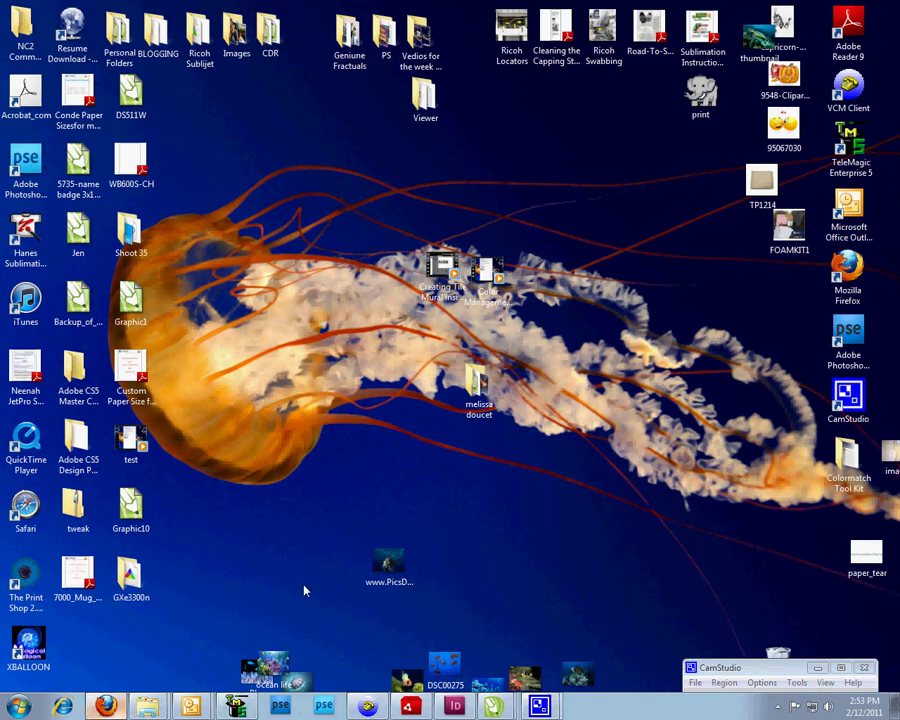
key(alt+Tab)
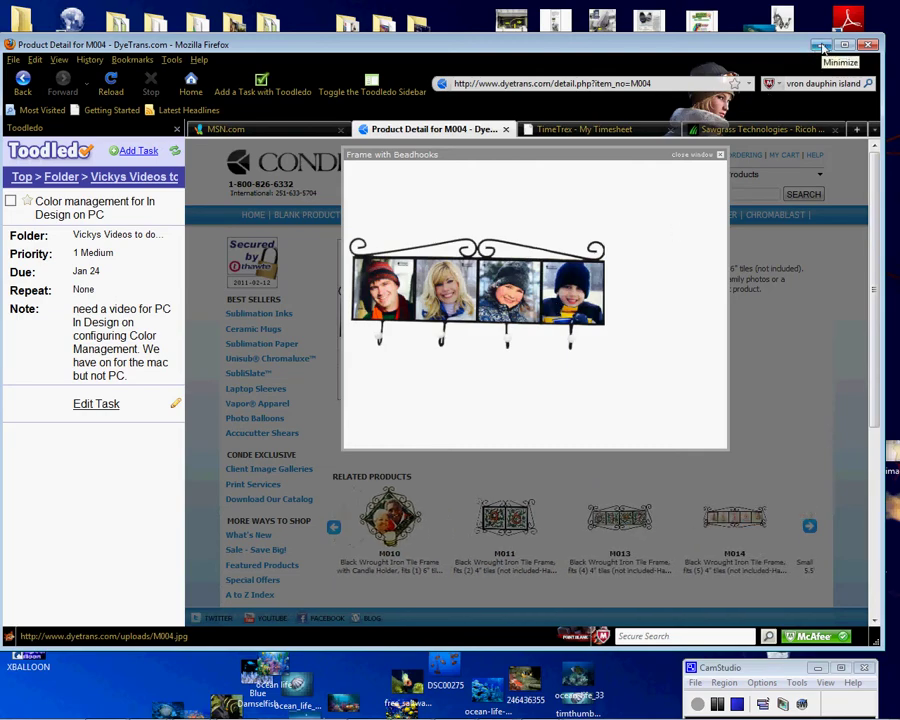
click(822, 47)
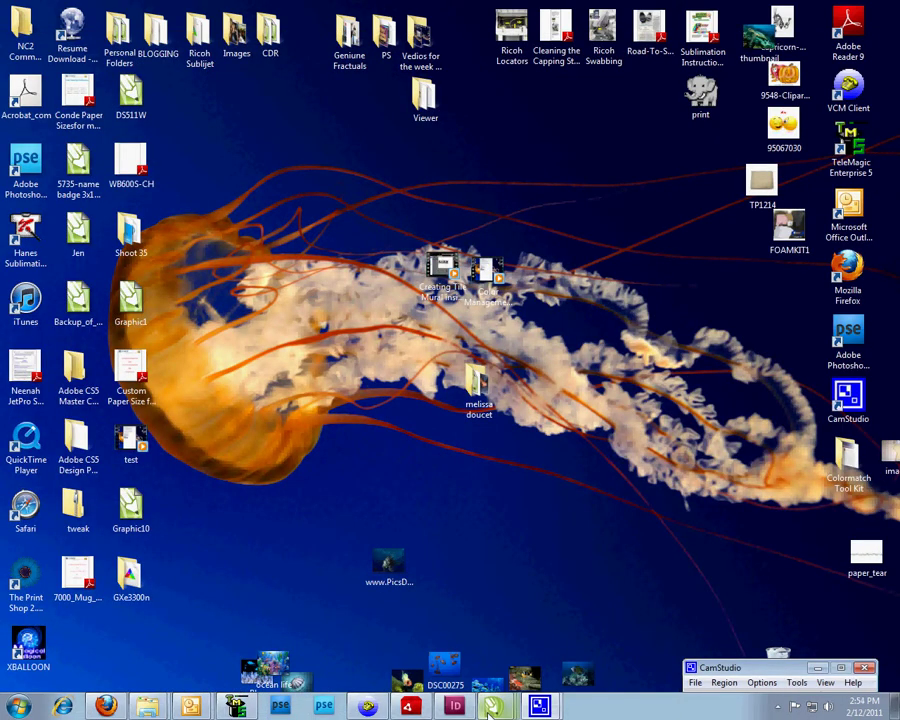
Step: Switch to CorelDRAW's "mural made easy" window and create a new document named "Tile Mural mady easy 1"
mouse_move(489, 711)
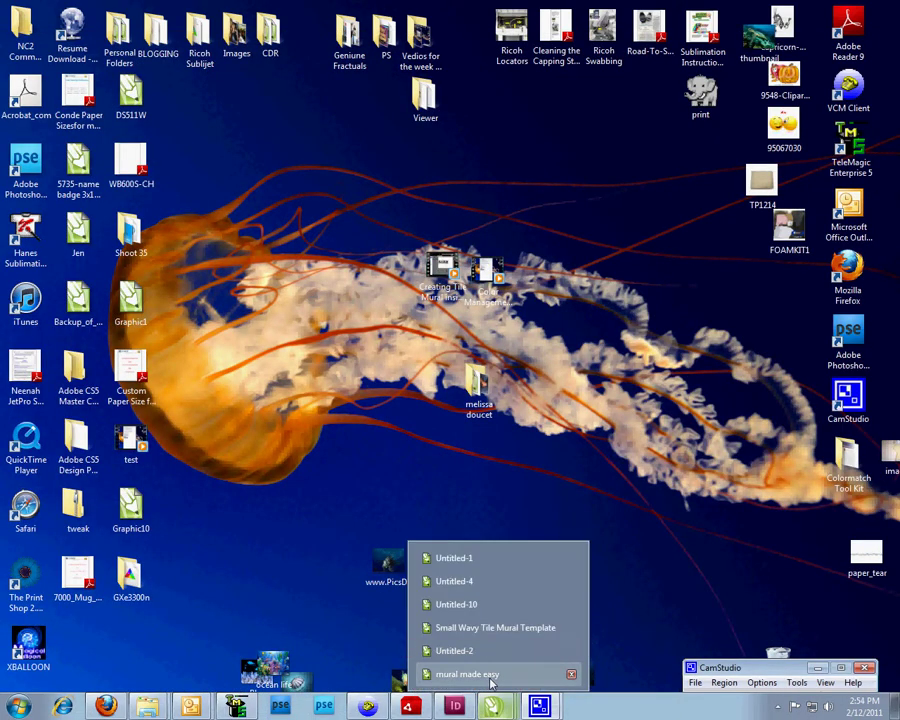
click(490, 683)
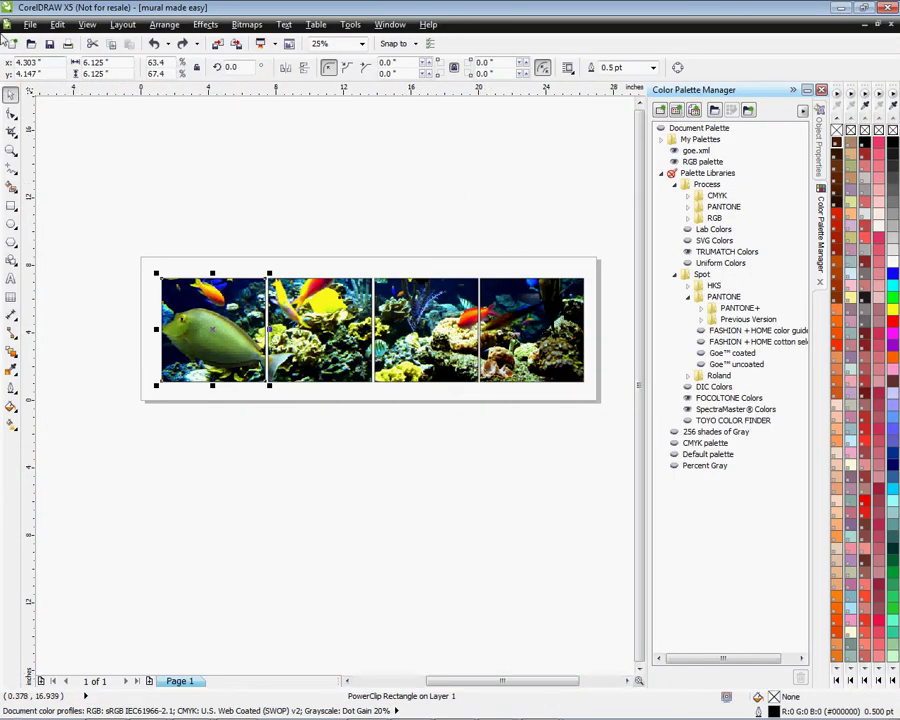
click(30, 25)
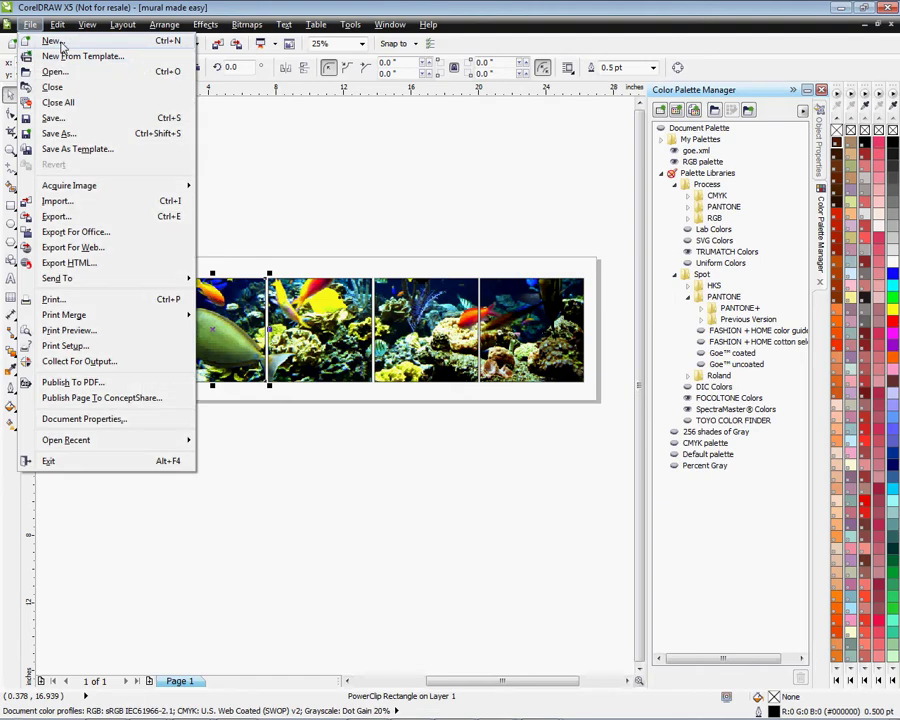
key(ctrl+n)
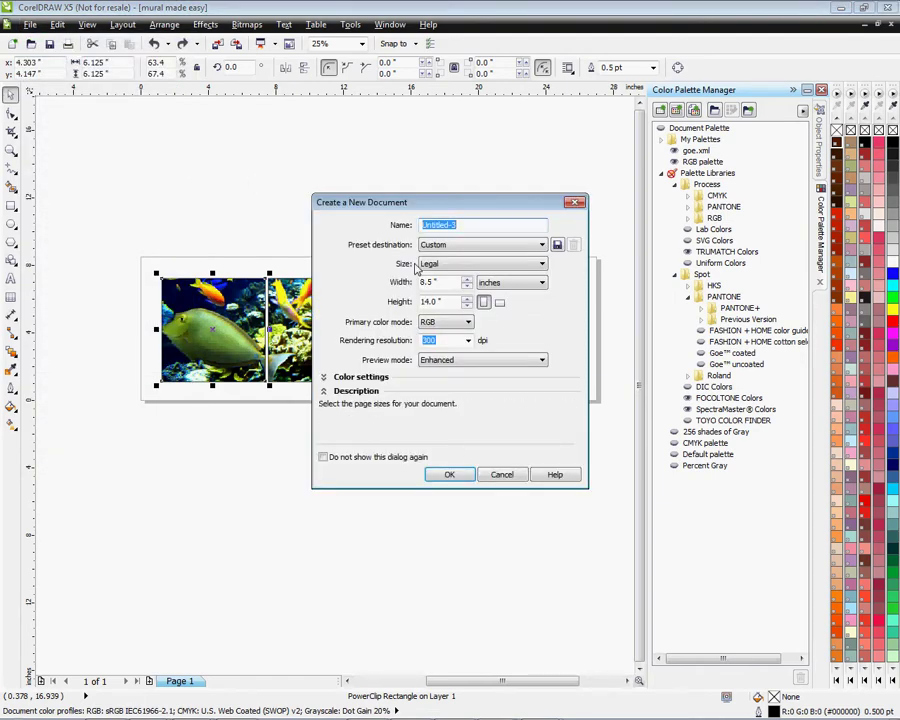
text(Tile Mural mady easy 1)
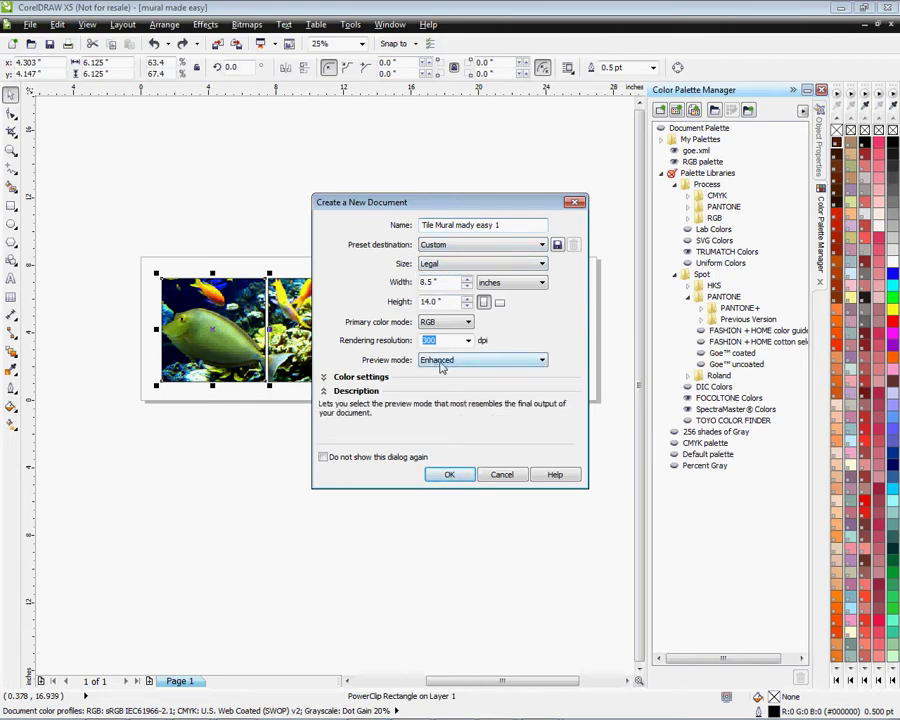
click(449, 474)
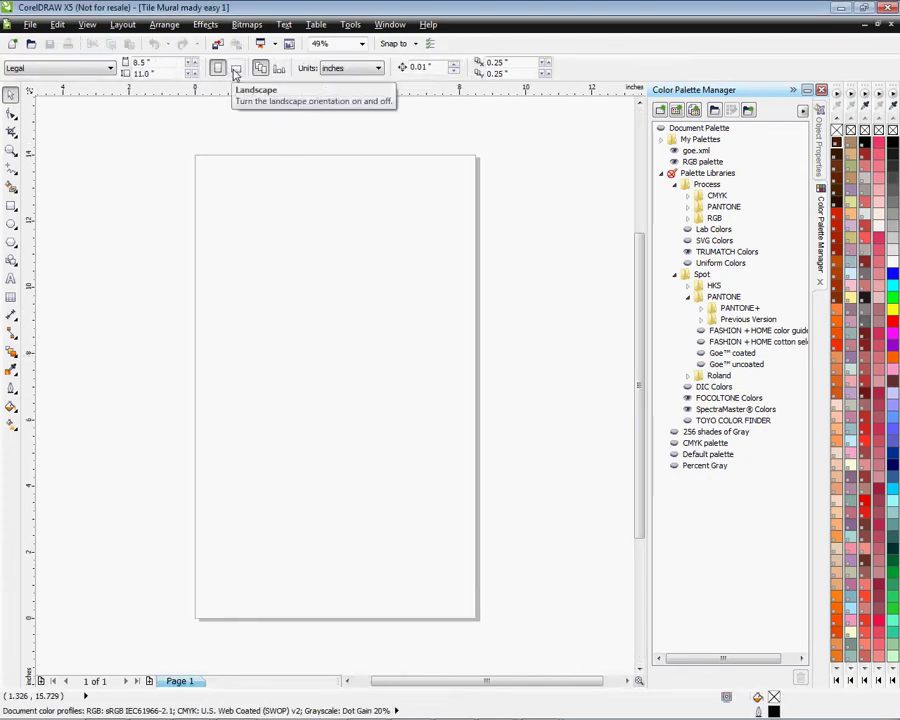
Step: Turn the page to landscape orientation and set its width to 27 inches
click(236, 72)
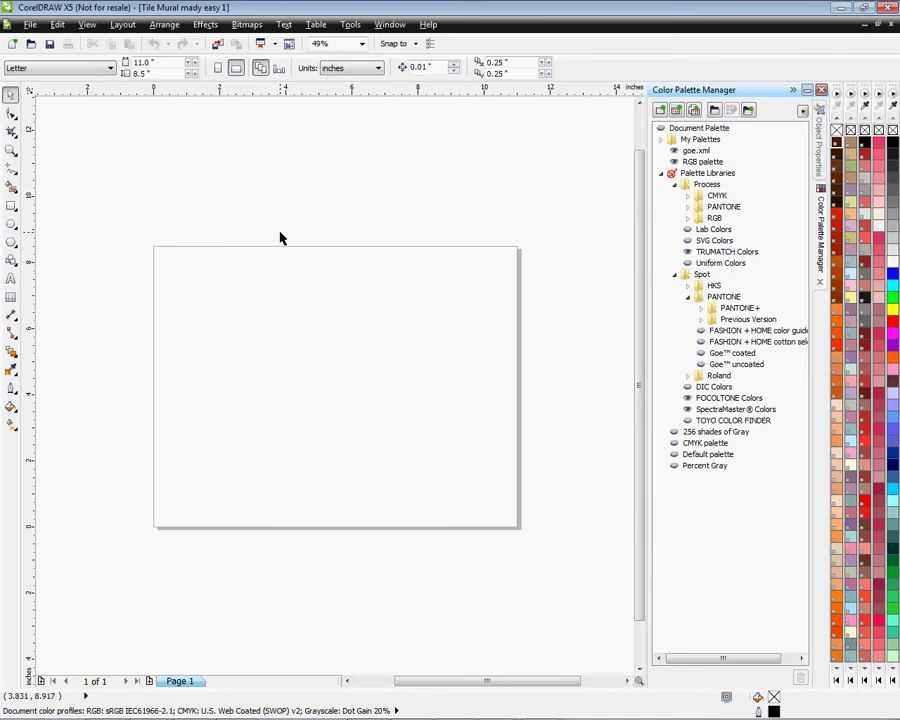
double_click(137, 62)
text(20)
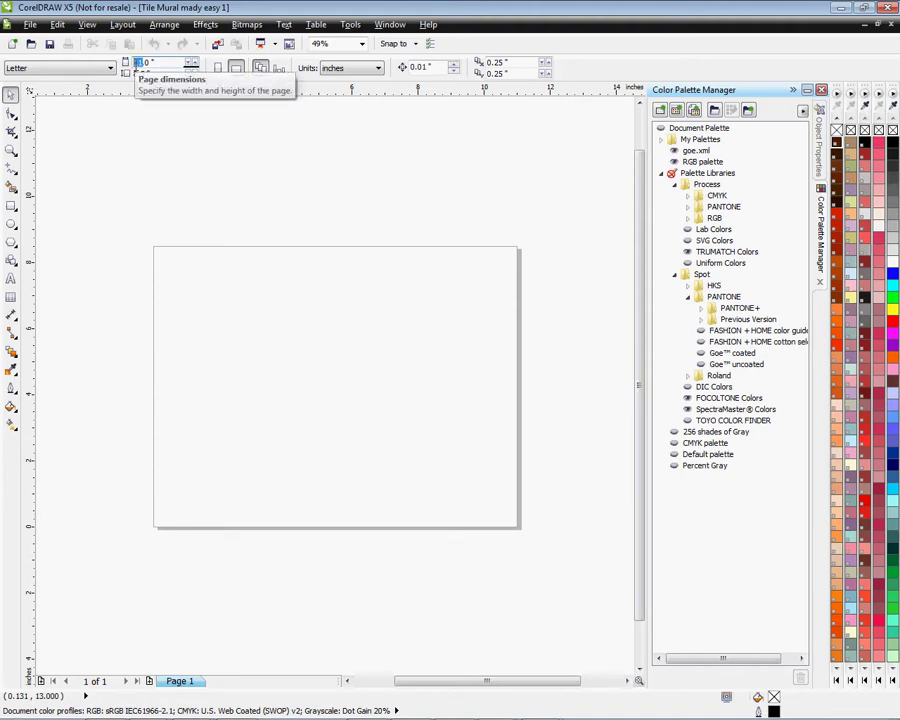
text(0)
key(Return)
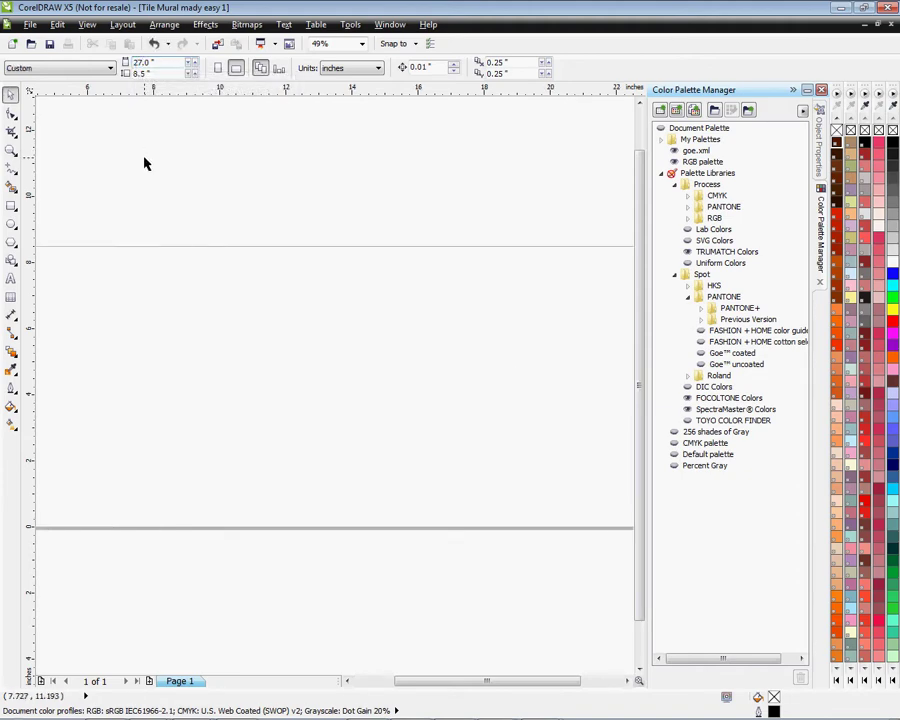
scroll(400, 520, down, 1)
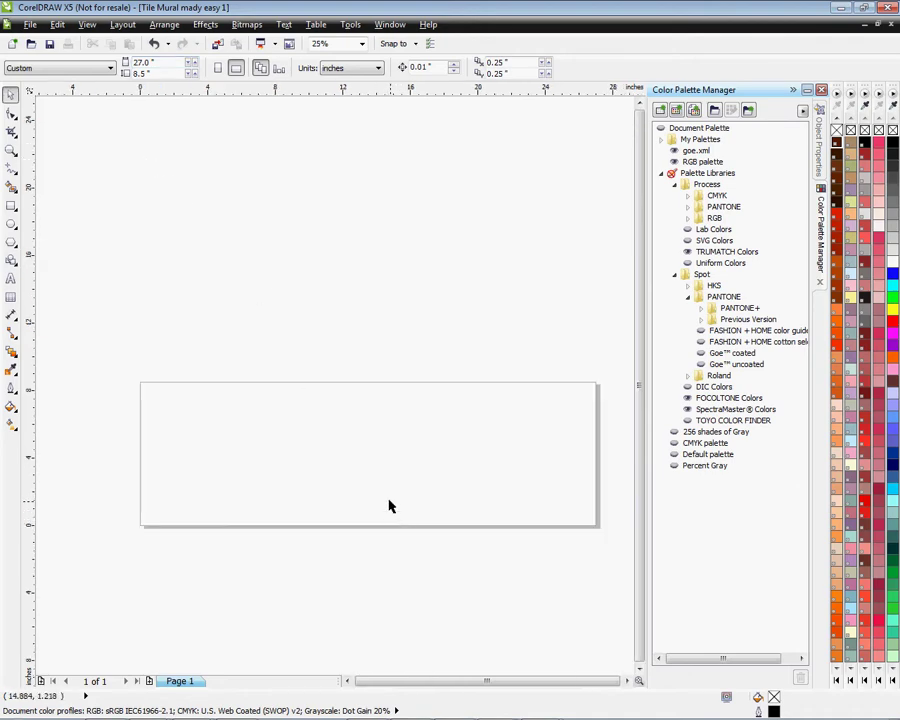
scroll(432, 516, up, 1)
scroll(431, 517, down, 1)
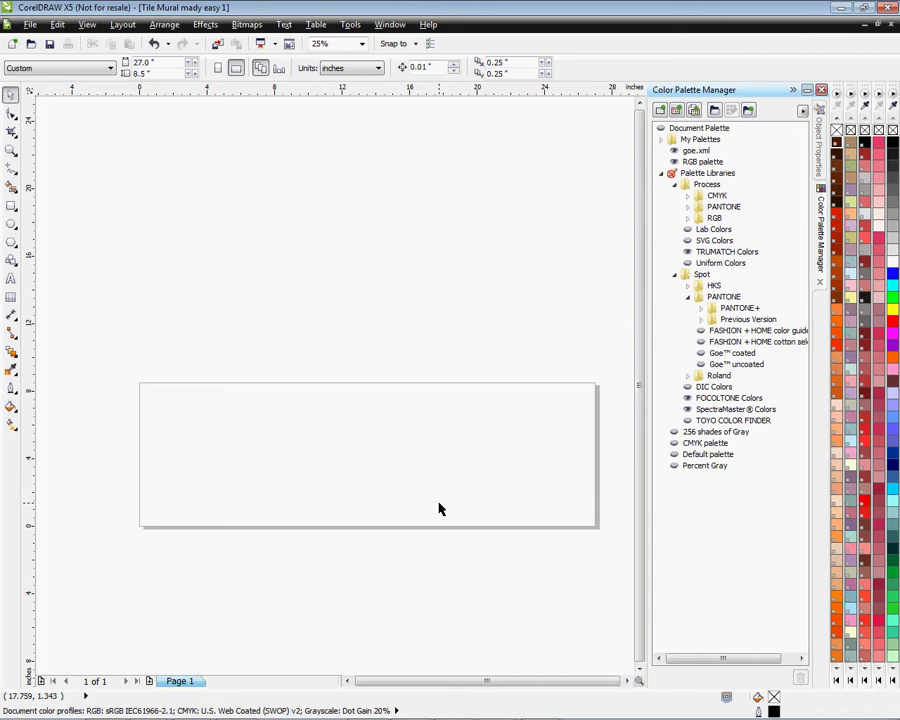
Step: Draw a rectangle above the page and set its size to 6.125 by 6.125 inches
click(11, 205)
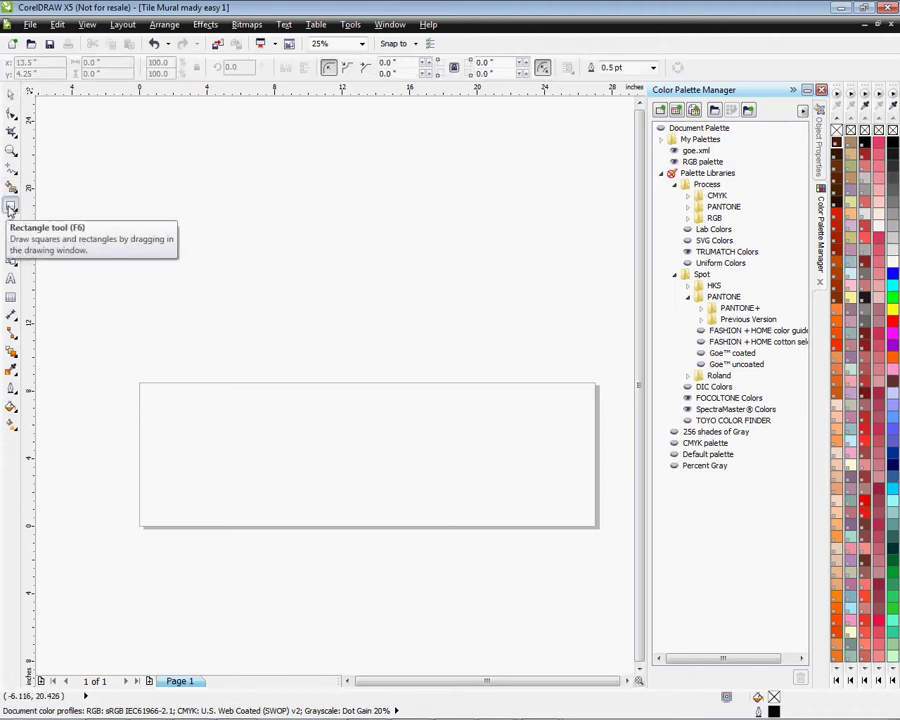
drag(95, 183, 213, 325)
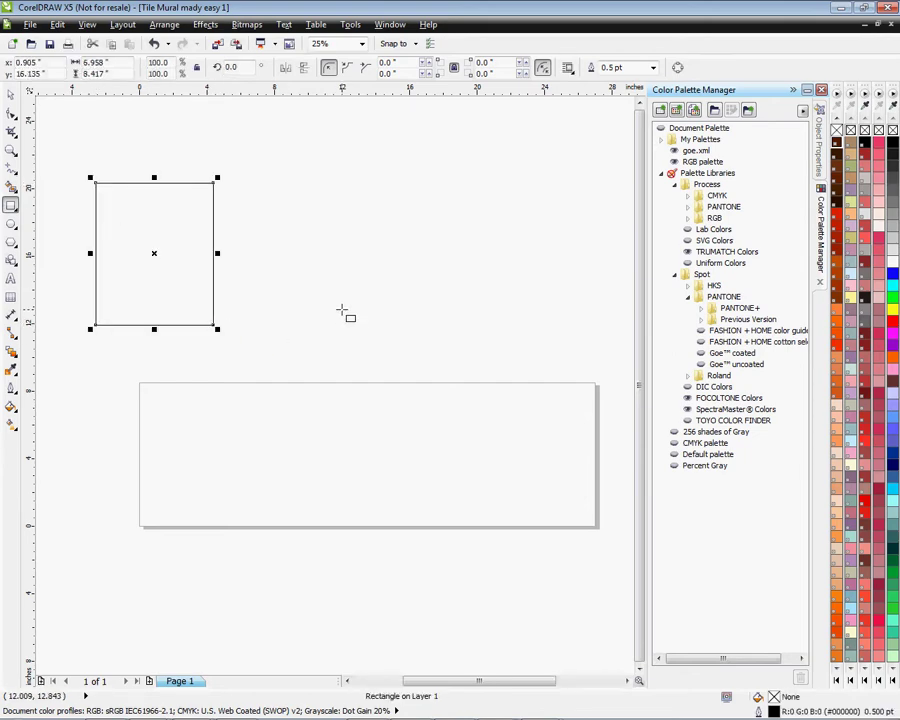
double_click(90, 62)
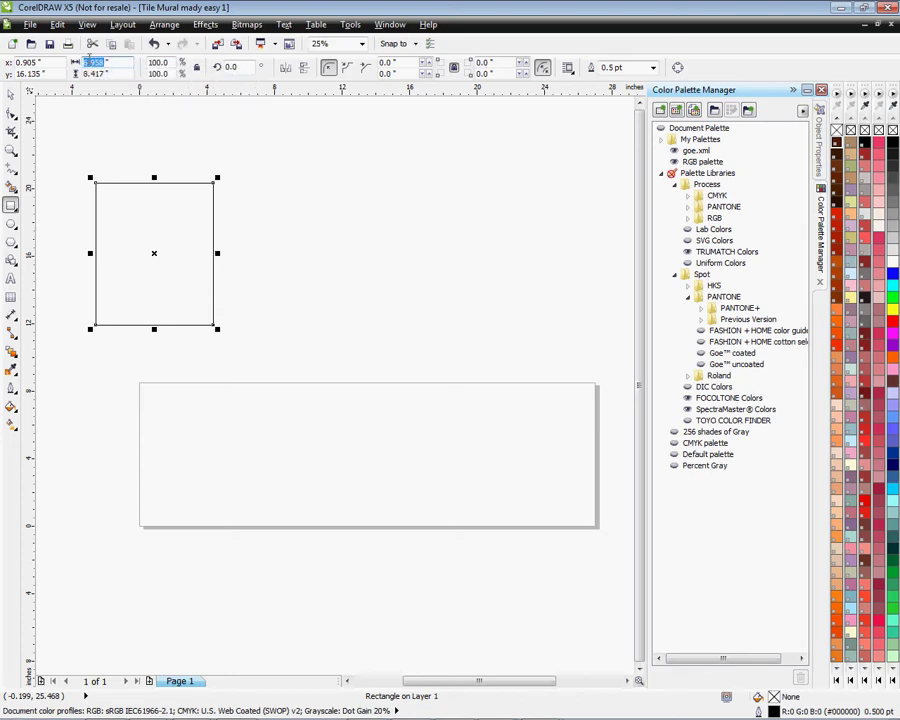
text(6.1)
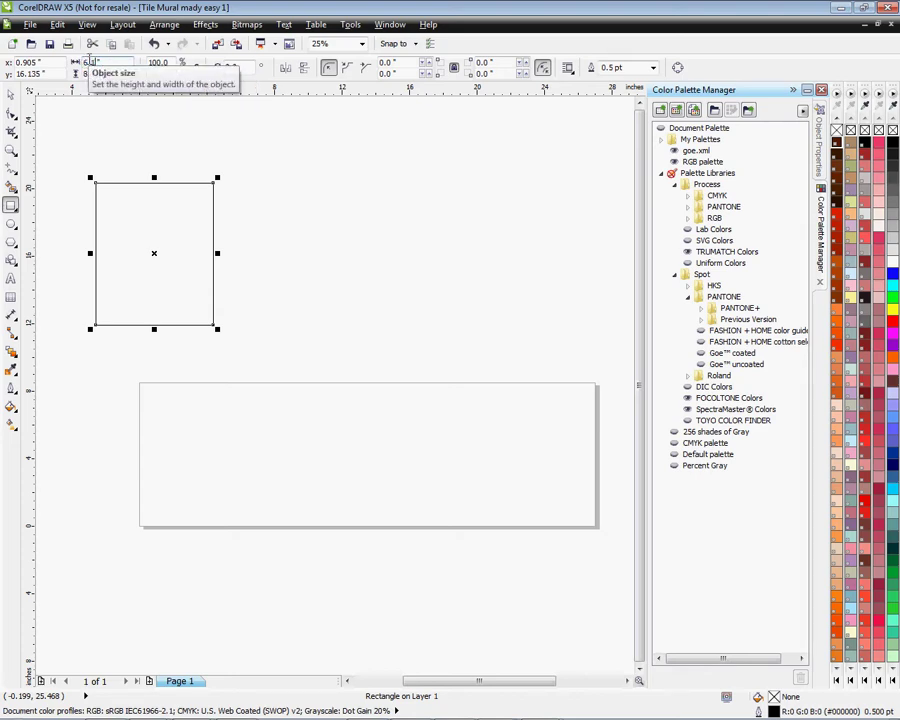
text(25)
key(Tab)
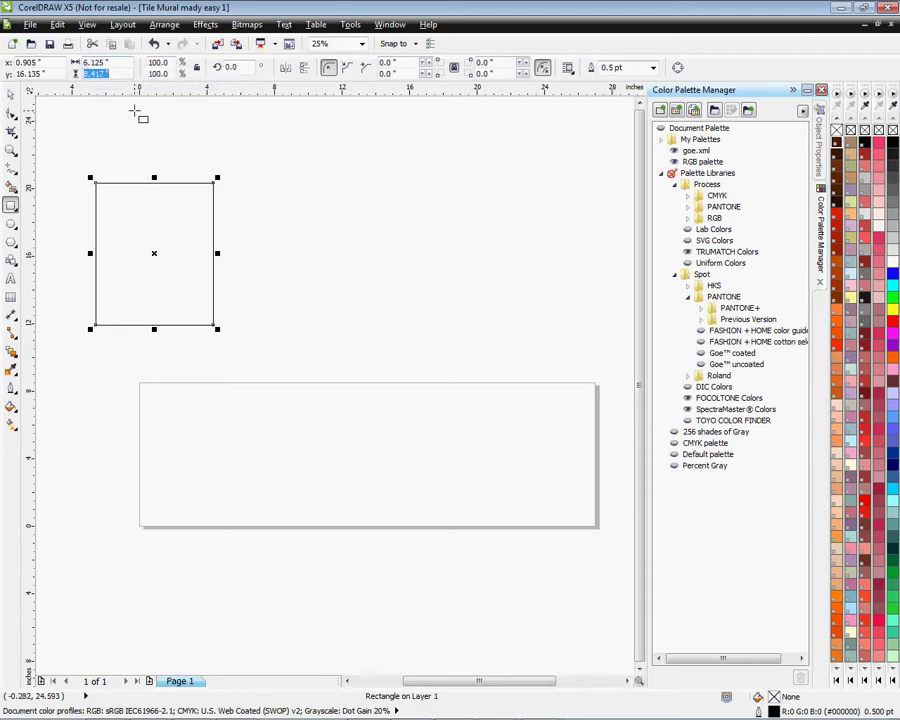
text(6.125)
key(Return)
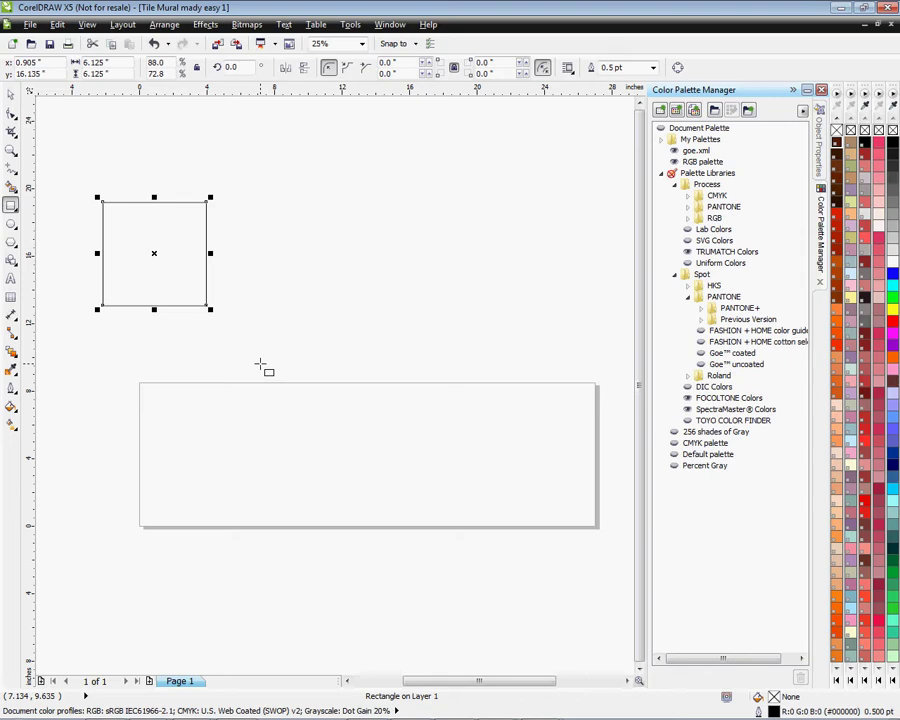
Step: Duplicate the 6.125-inch square three times and spread the four squares in a row across the page
key(ctrl+d)
key(ctrl+d)
key(ctrl+d)
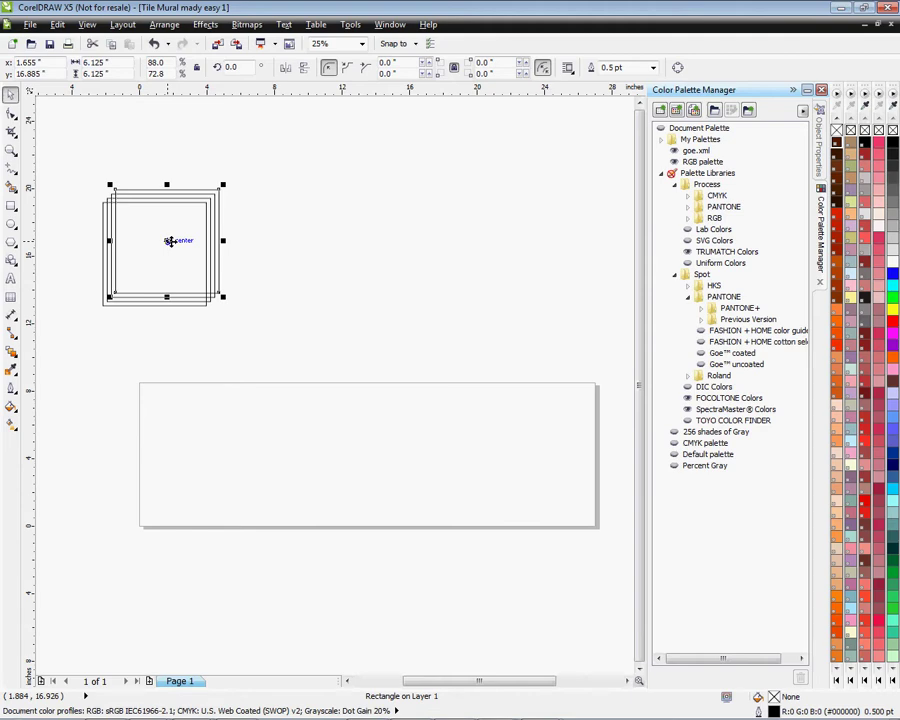
drag(170, 241, 524, 451)
drag(181, 271, 297, 474)
drag(154, 277, 174, 453)
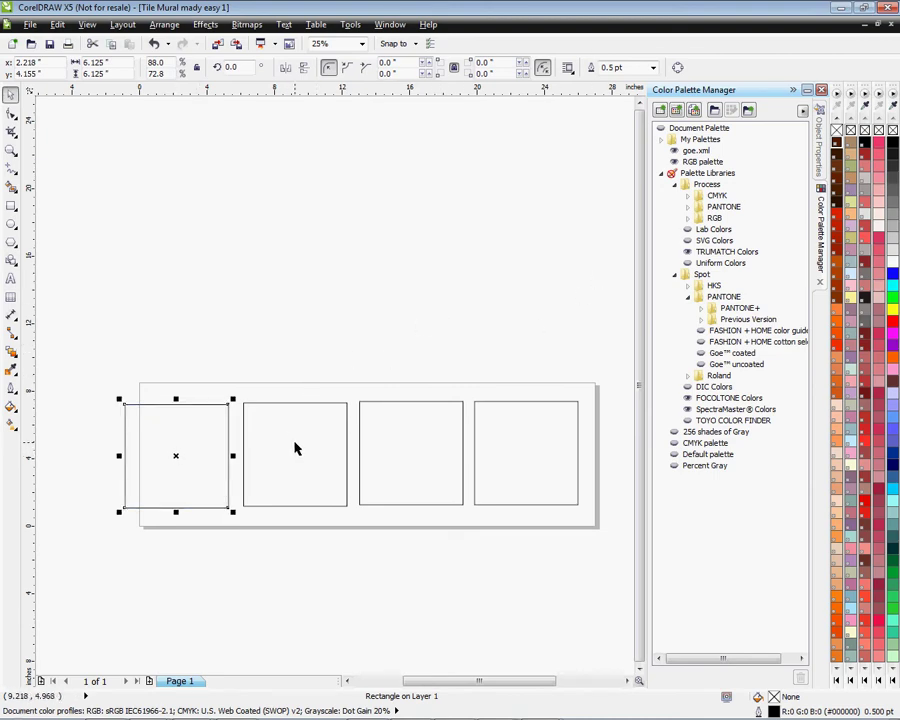
Step: Move the second square up and the fourth square down to stagger the row, and clear the selection
drag(305, 477, 311, 445)
drag(482, 452, 494, 462)
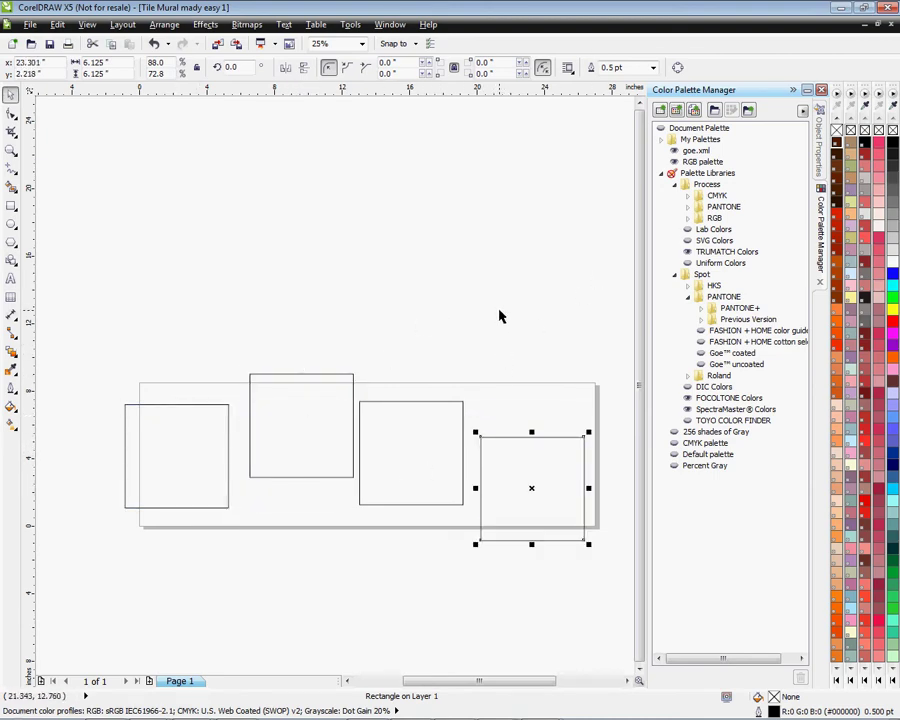
click(357, 295)
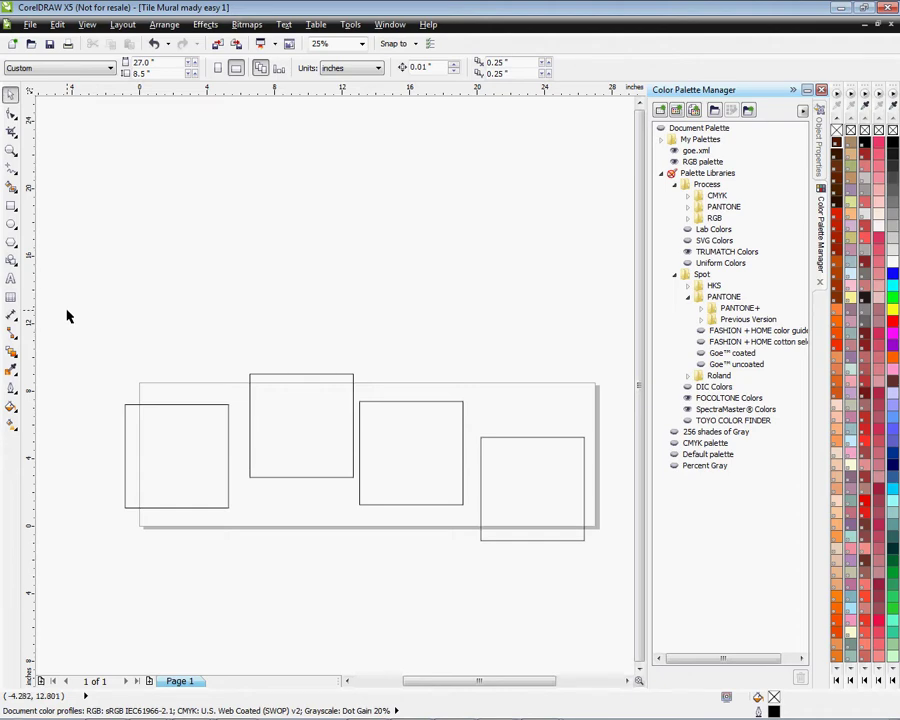
Step: Select all four squares, align their centers horizontally in one row, and clear the selection
drag(67, 310, 615, 571)
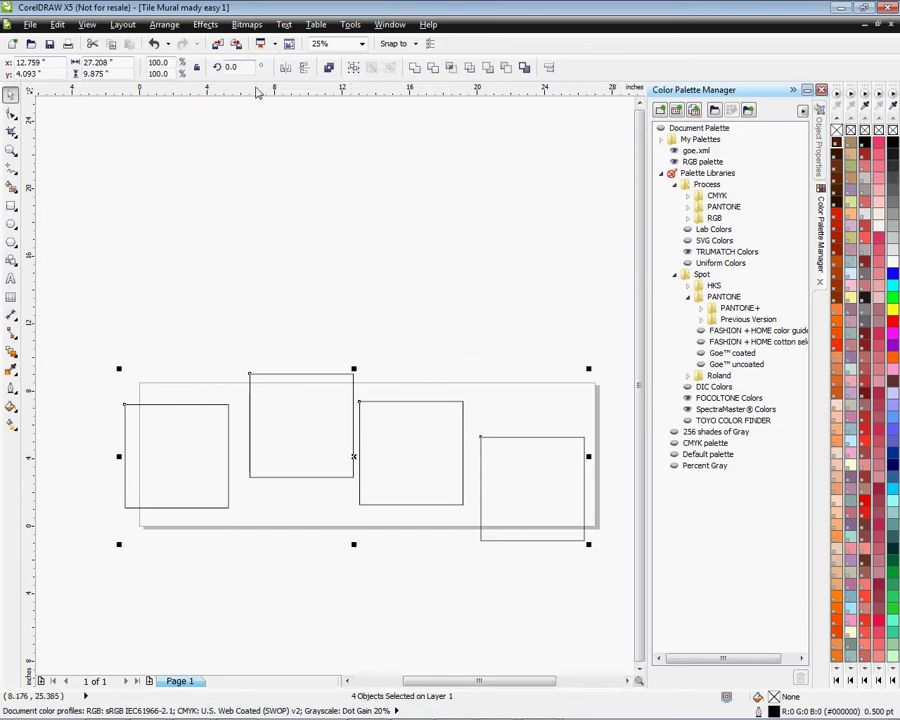
click(165, 24)
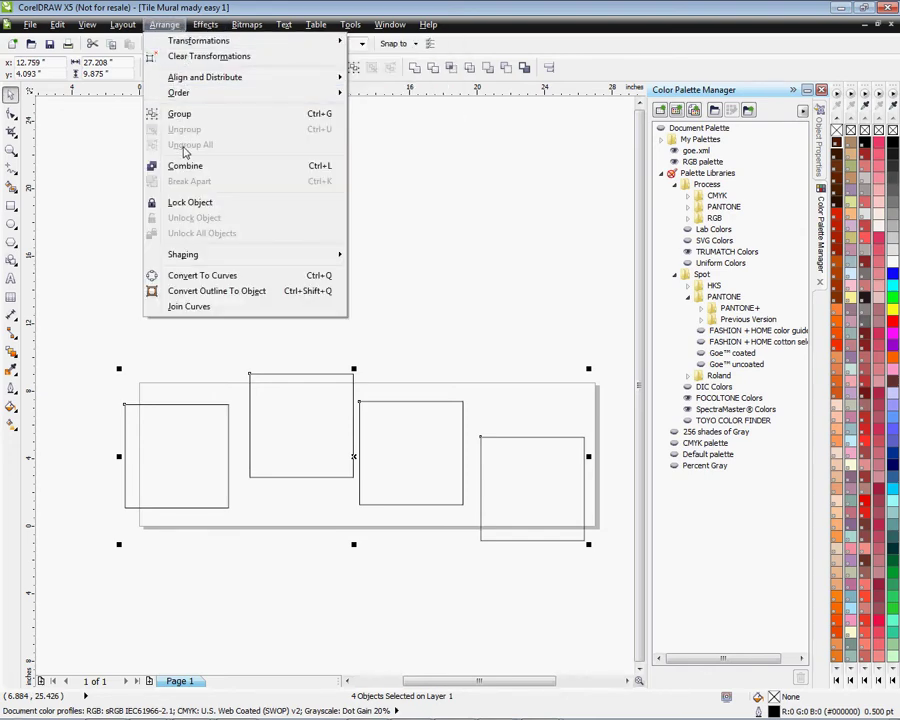
mouse_move(210, 86)
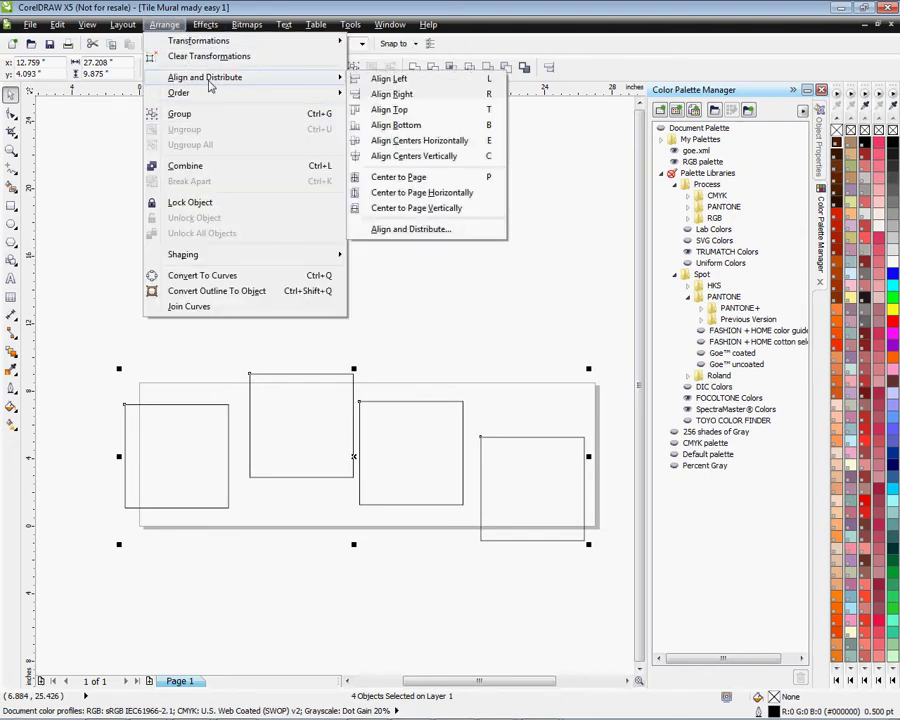
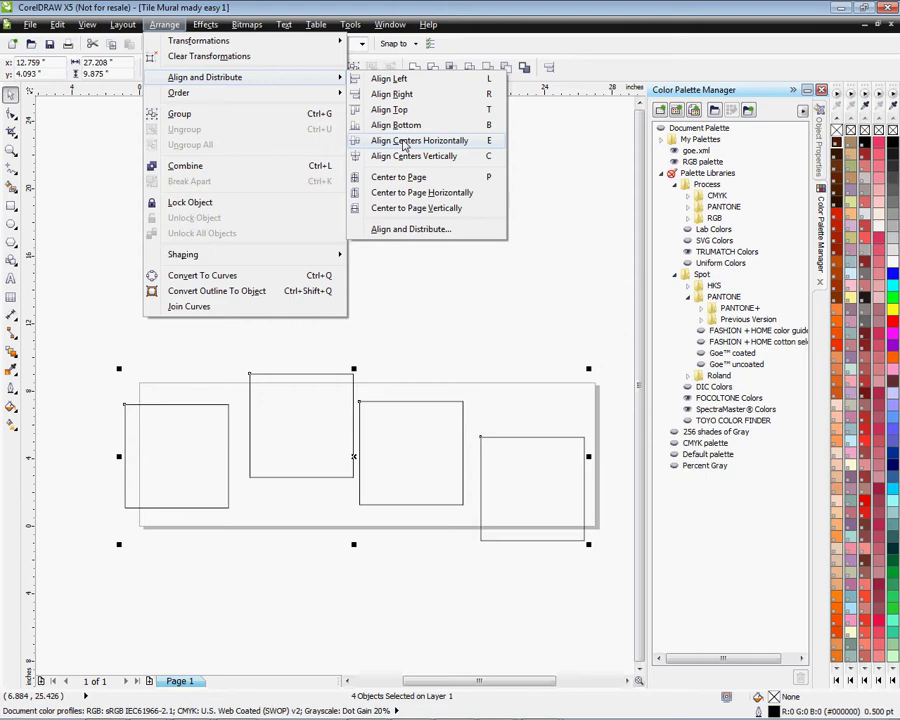
click(404, 143)
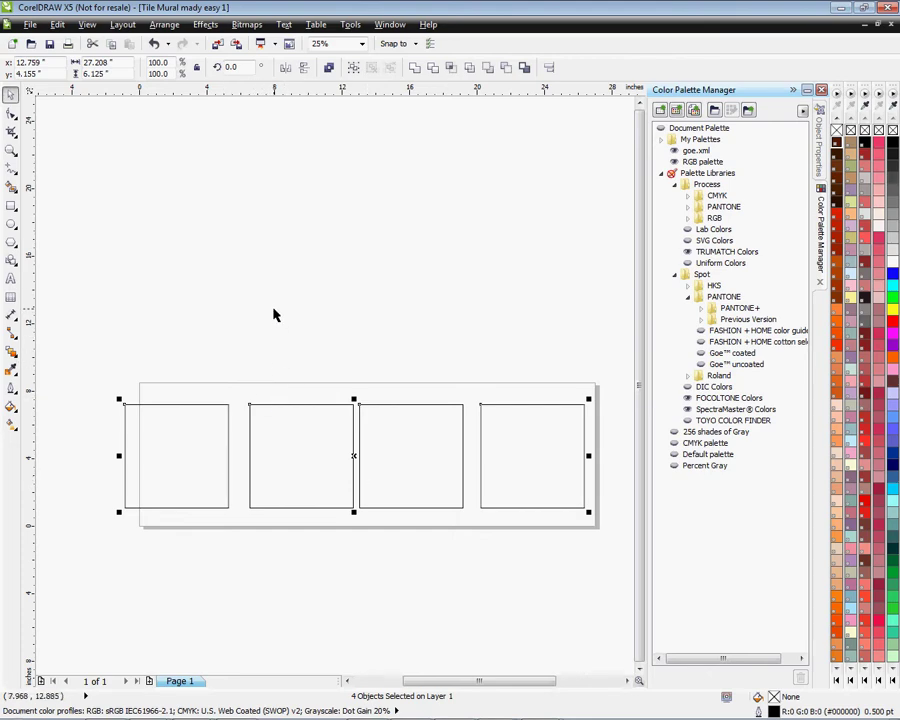
click(305, 290)
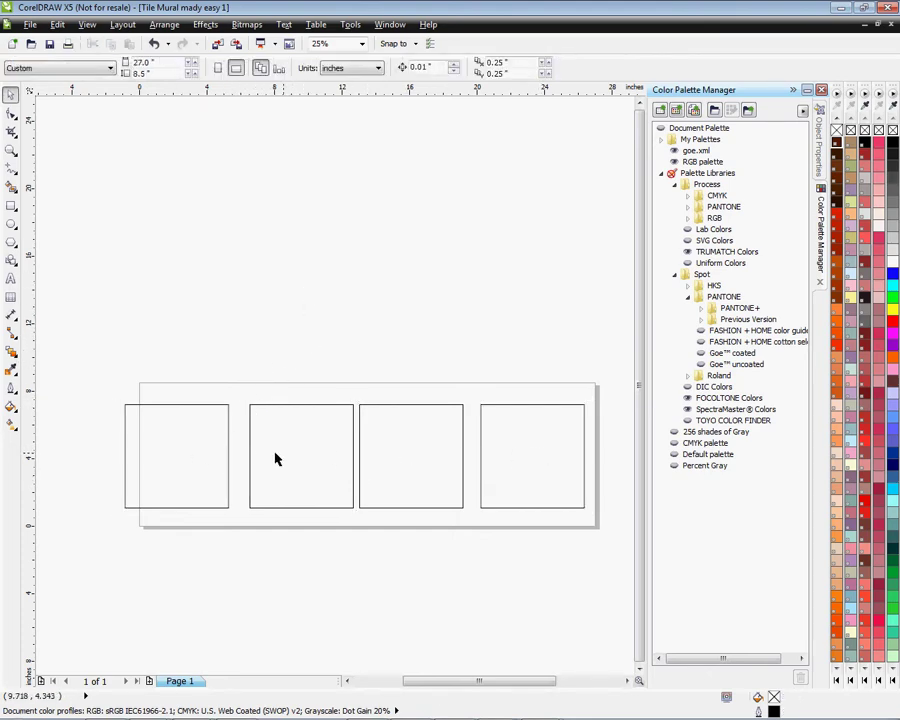
Step: Nudge the first square of the row right until its left edge sits just inside the page edge
click(174, 457)
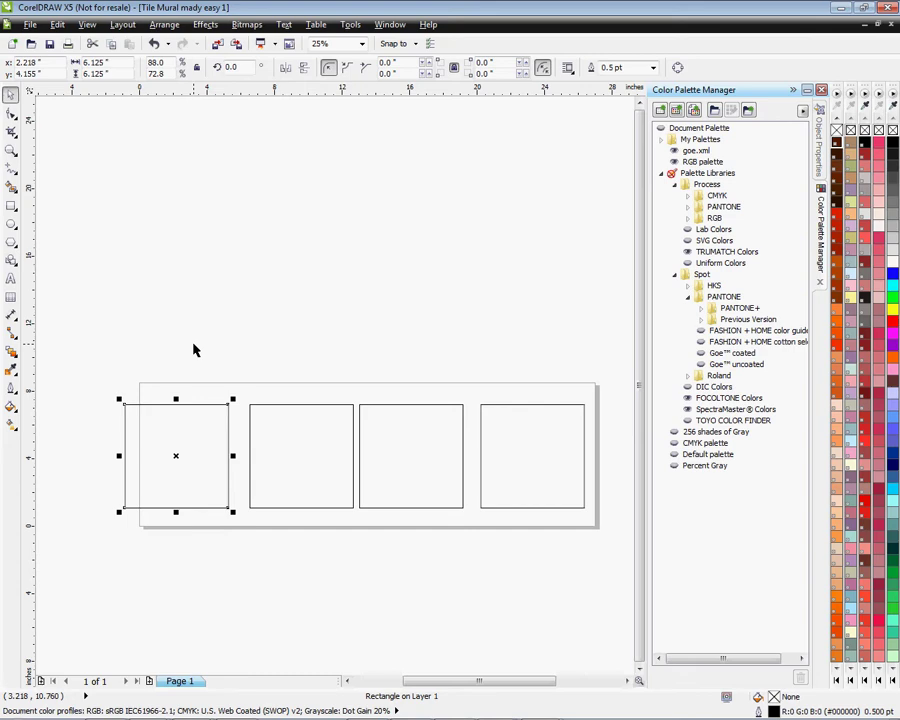
key(Right)
key(Right)
key(Right)
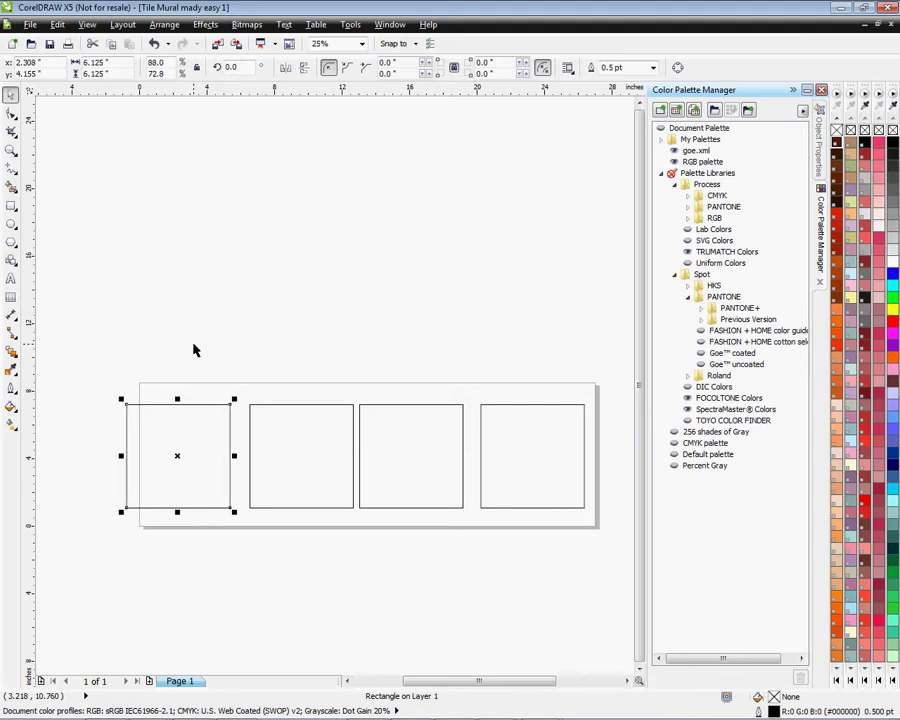
key(Right)
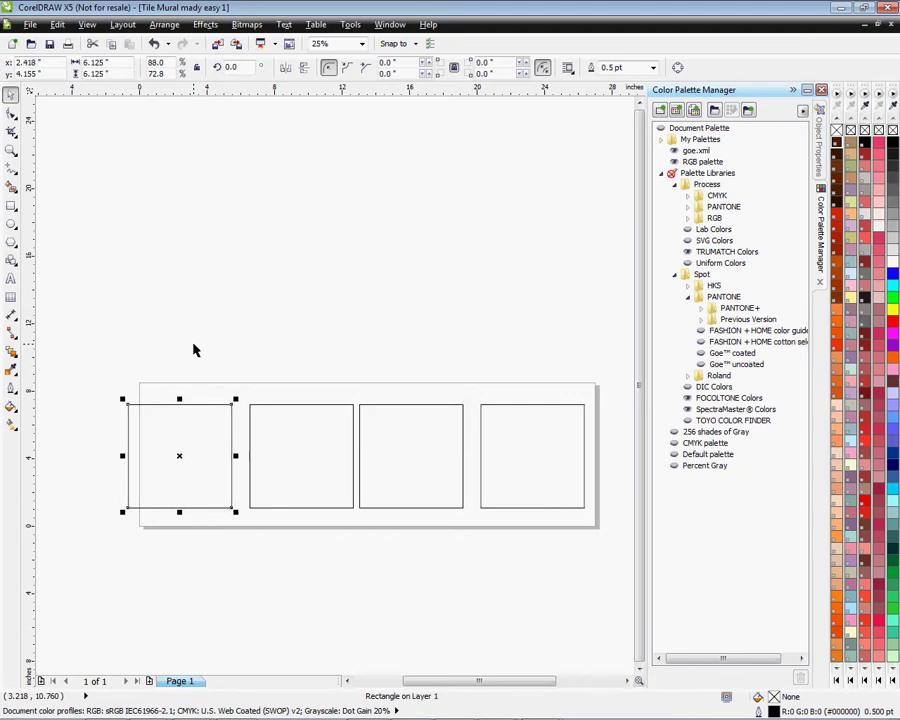
key(Right)
key(Right)
key(Right)
key(Right)
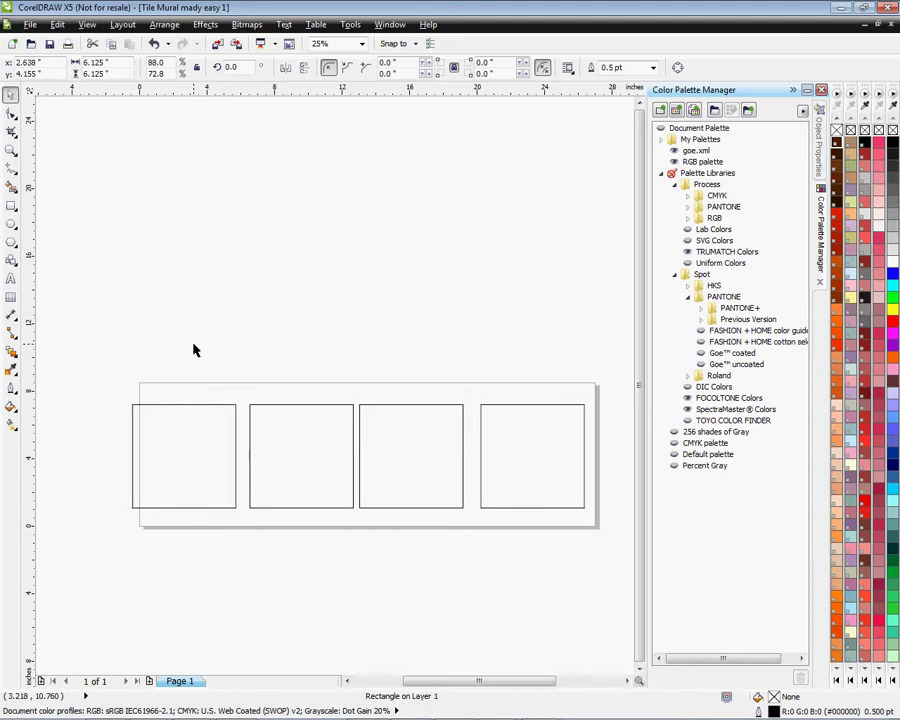
key(Right)
key(Right)
key(Right)
key(Right)
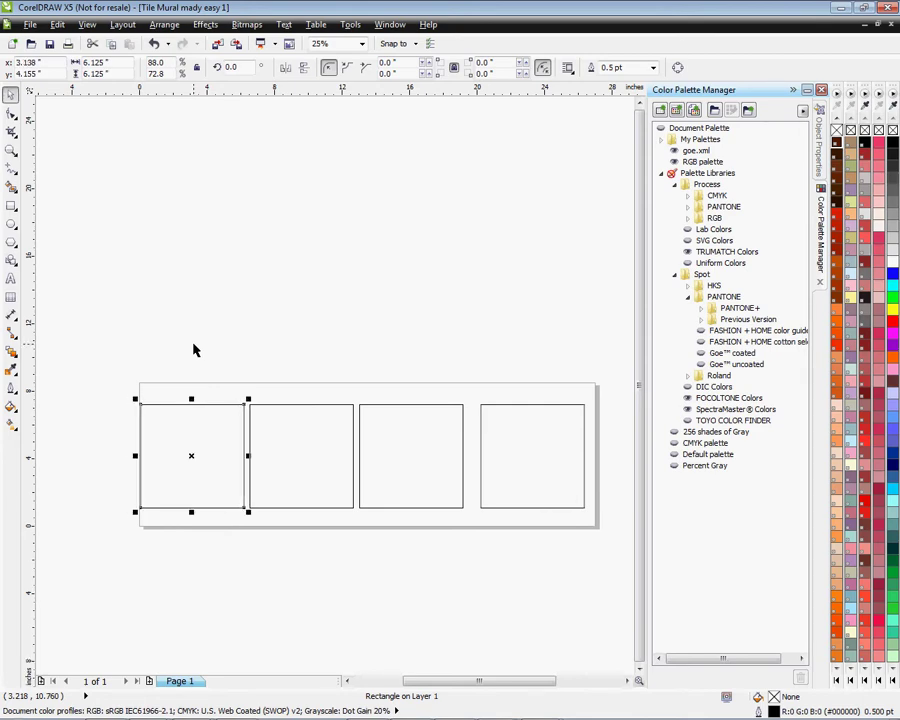
Step: Nudge the first square further right and the third square slightly left to leave narrow, matching gaps beside the second square
key(Right)
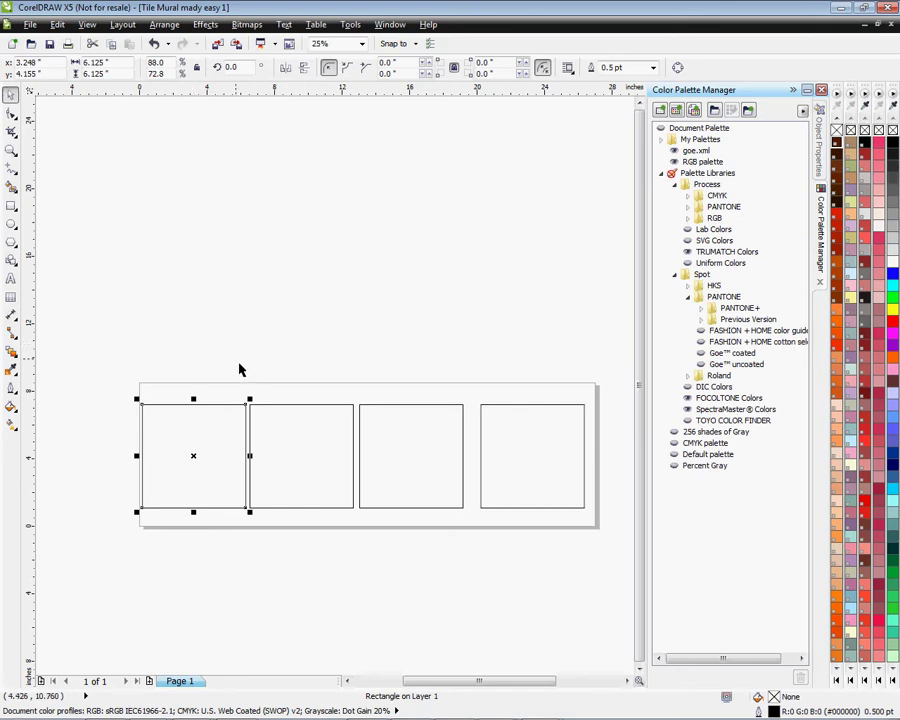
click(422, 449)
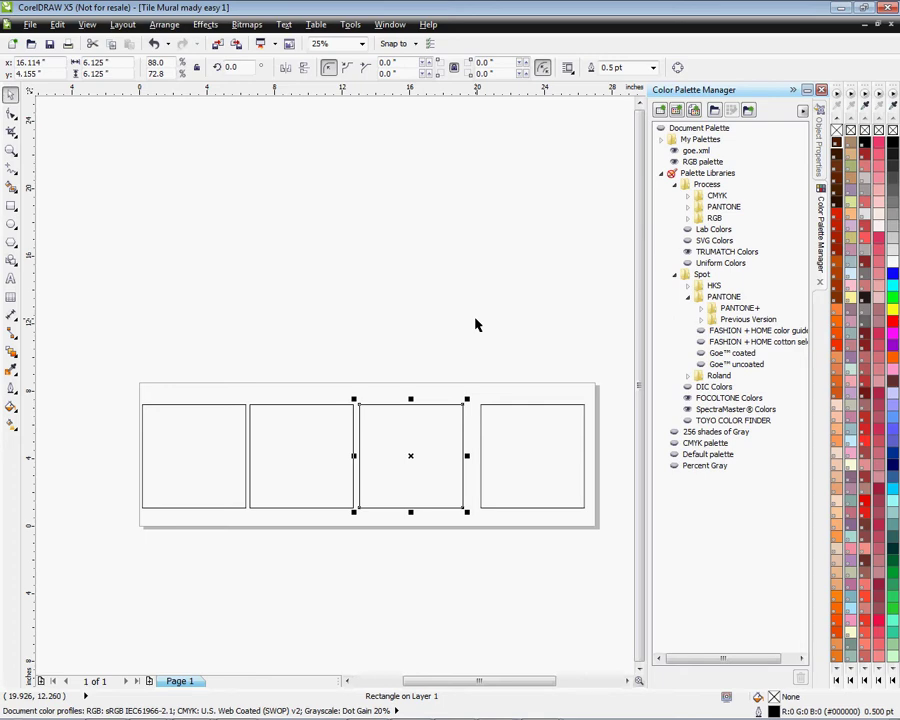
key(Left)
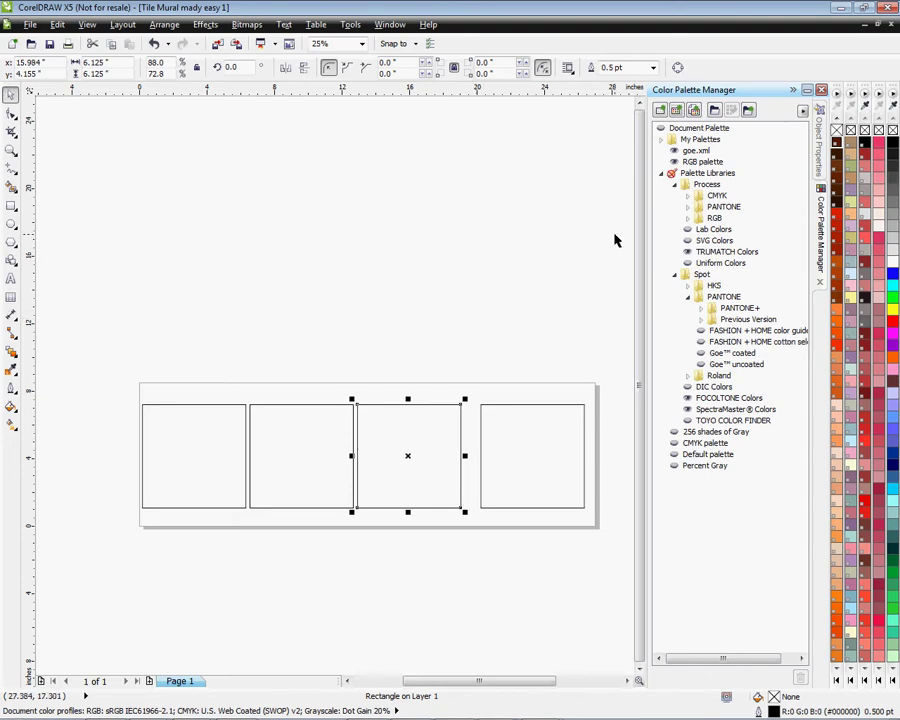
Step: Nudge the fourth square left until its gap to the third square matches the other gaps, and clear the selection
click(540, 486)
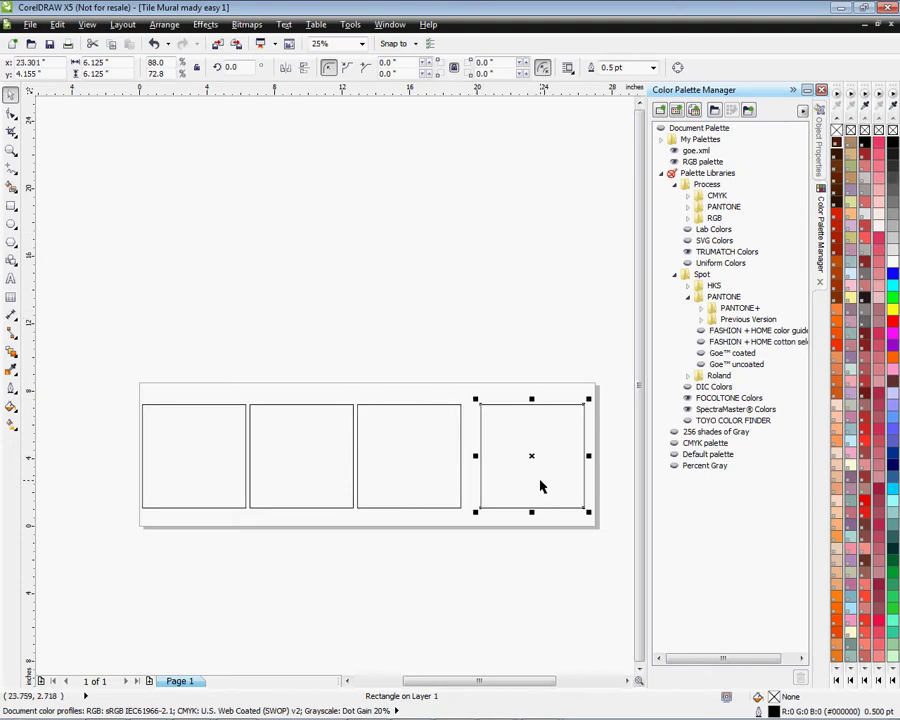
key(Left)
key(Left)
key(Left)
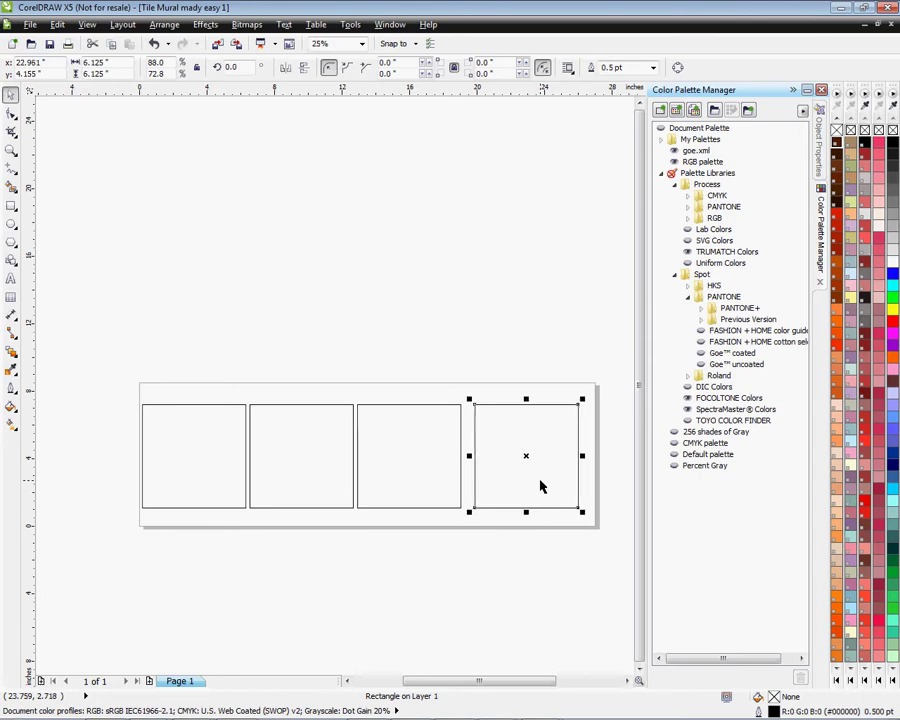
key(Left)
key(Left)
key(Left)
key(Left)
key(Left)
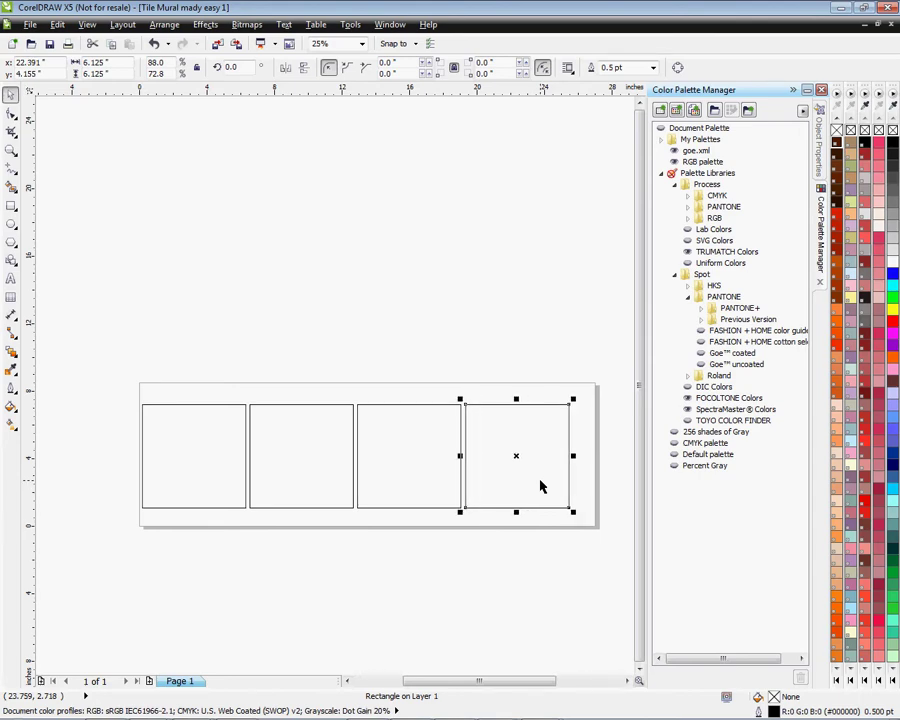
key(Left)
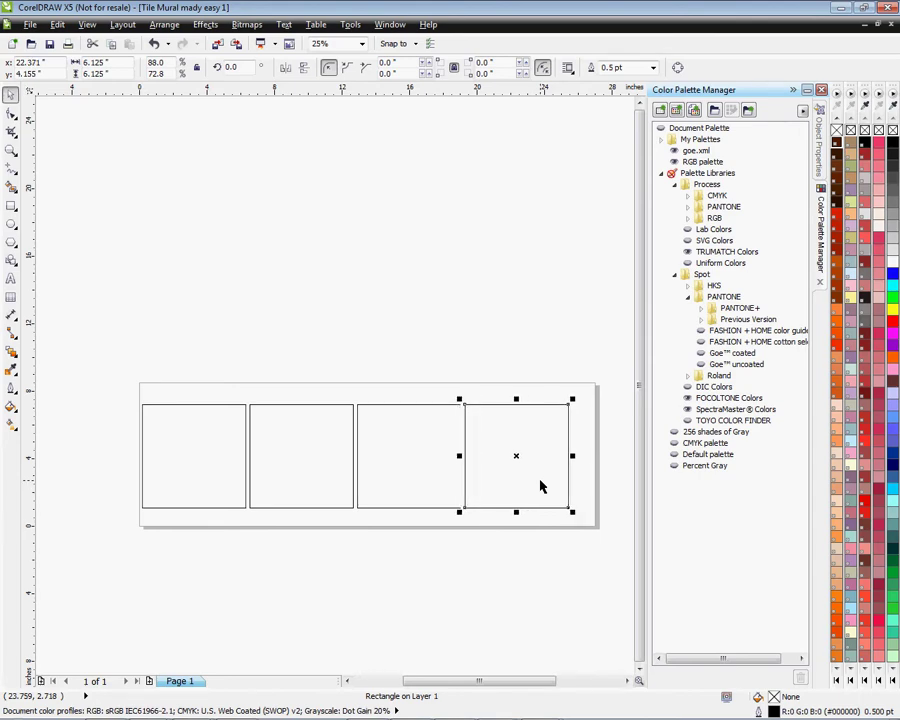
key(Right)
key(Right)
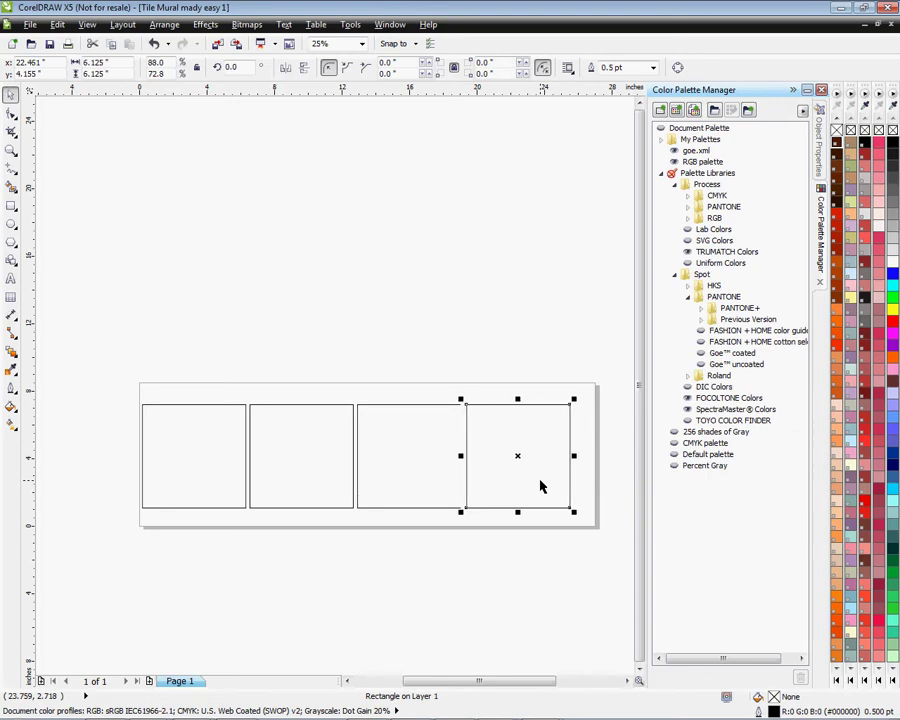
click(560, 372)
Step: Fine-tune the third and fourth squares with a small nudge left each to even out the gaps, and clear the selection
click(464, 470)
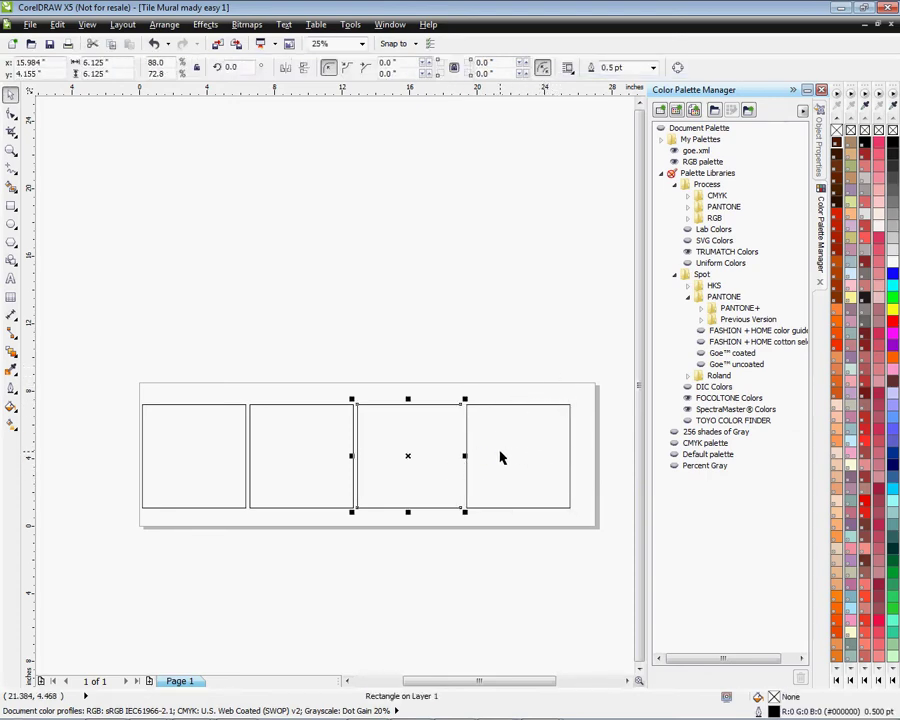
key(Left)
click(501, 457)
key(Left)
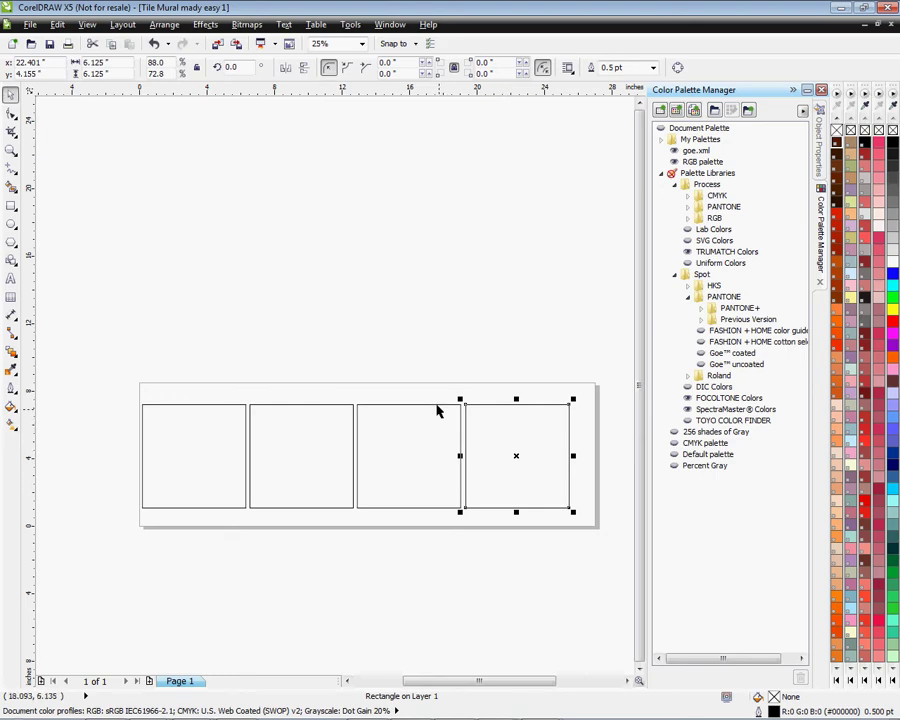
click(402, 335)
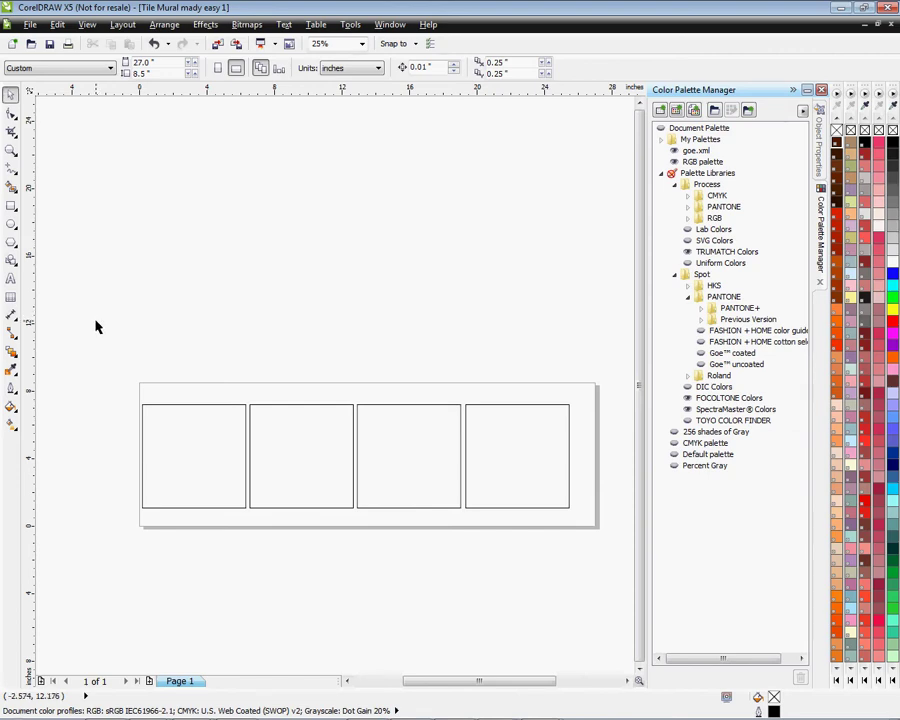
Step: Select all four squares, move them together to about the center of the page, and clear the selection
drag(96, 321, 613, 568)
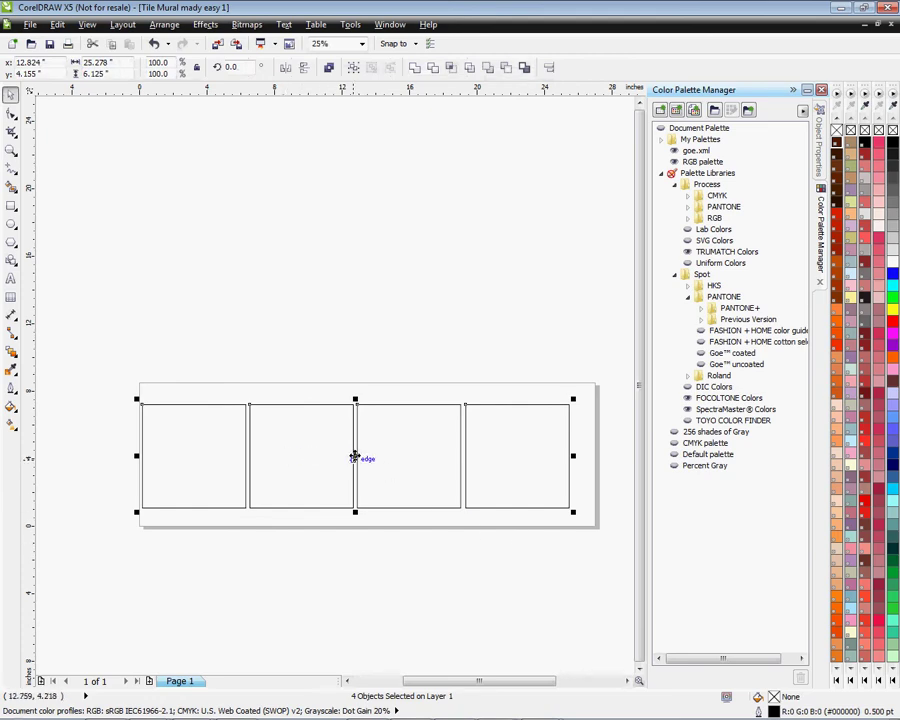
drag(354, 455, 363, 453)
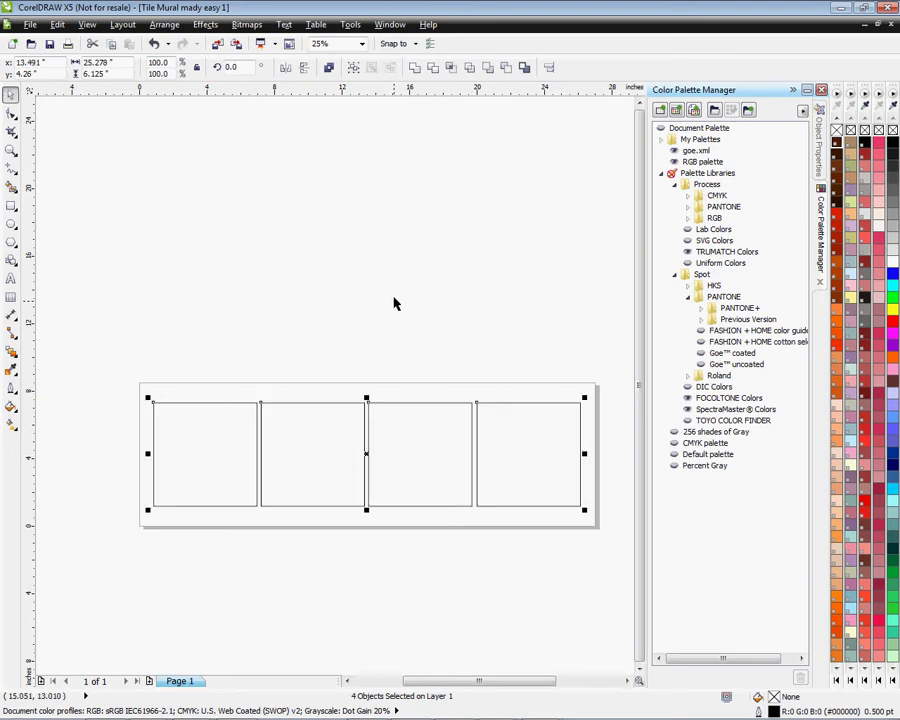
click(393, 390)
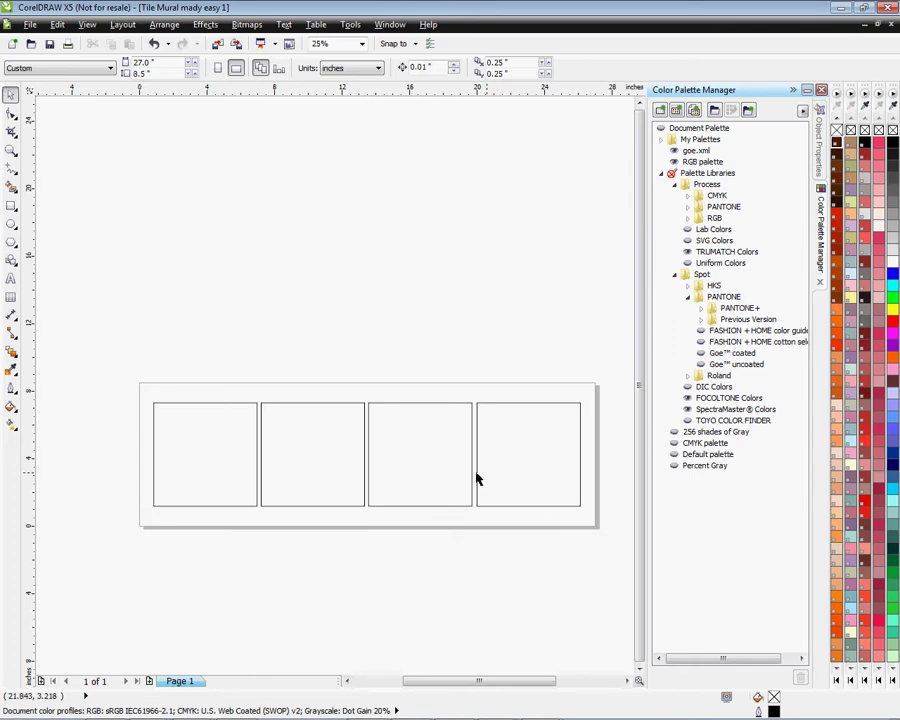
Step: Select all four squares, group them into one object, and clear the selection
drag(110, 331, 615, 571)
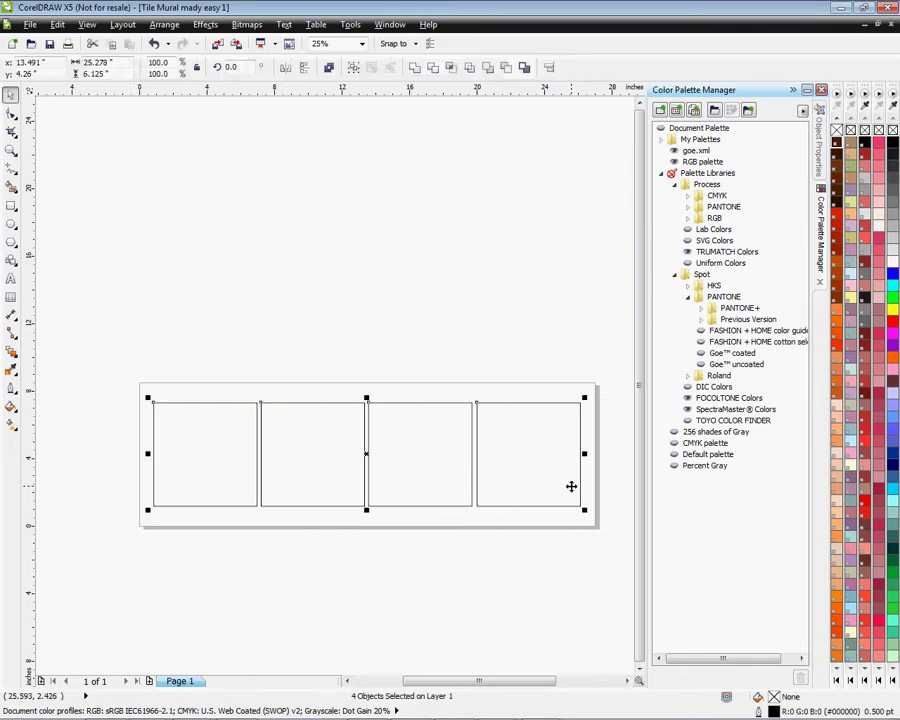
click(204, 28)
mouse_move(165, 25)
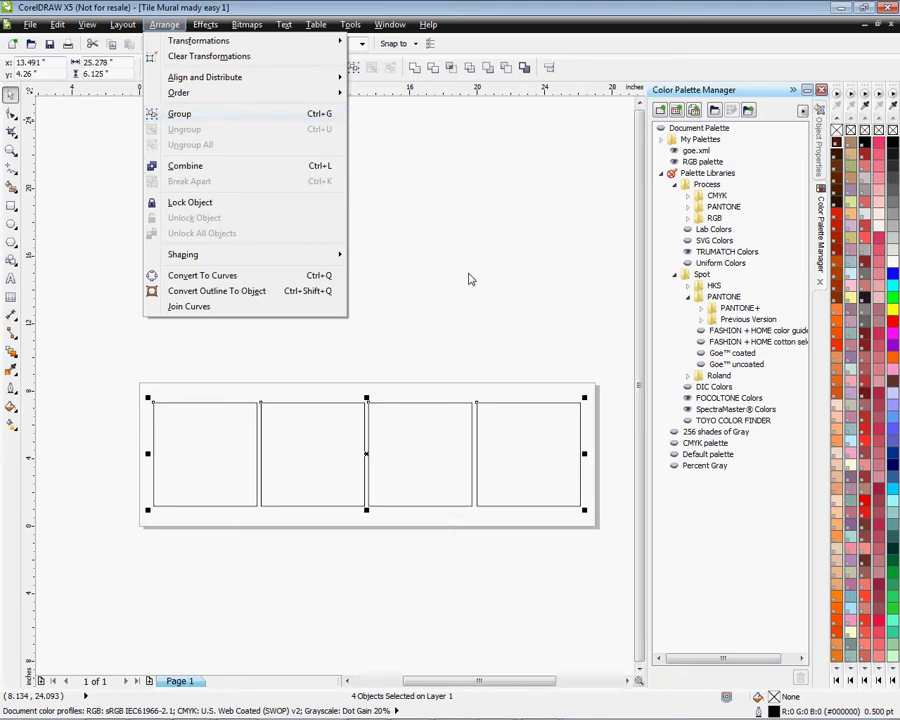
click(370, 451)
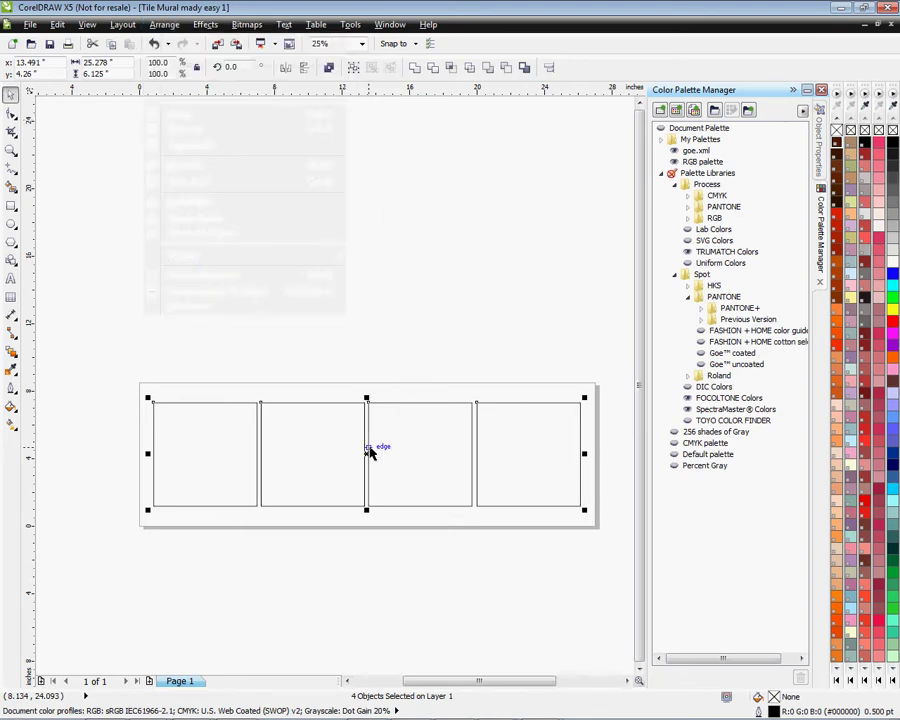
right_click(370, 450)
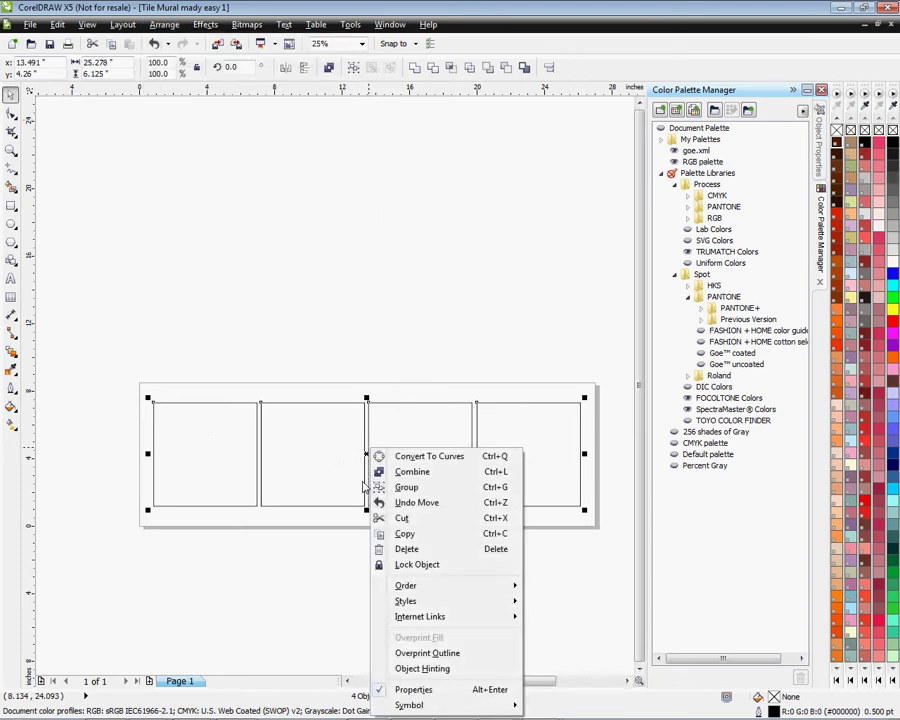
click(422, 490)
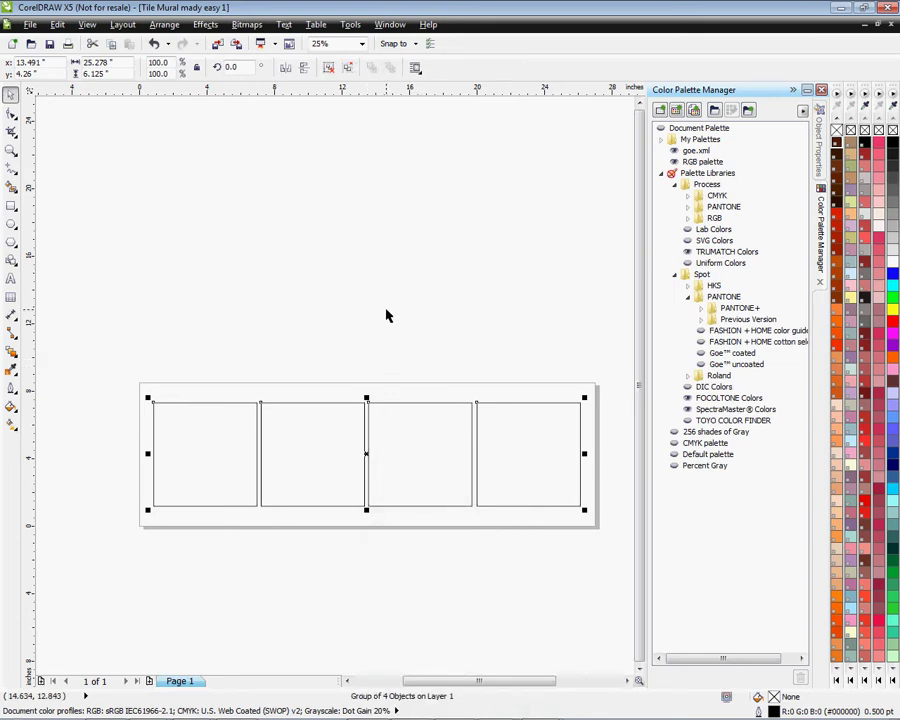
click(386, 316)
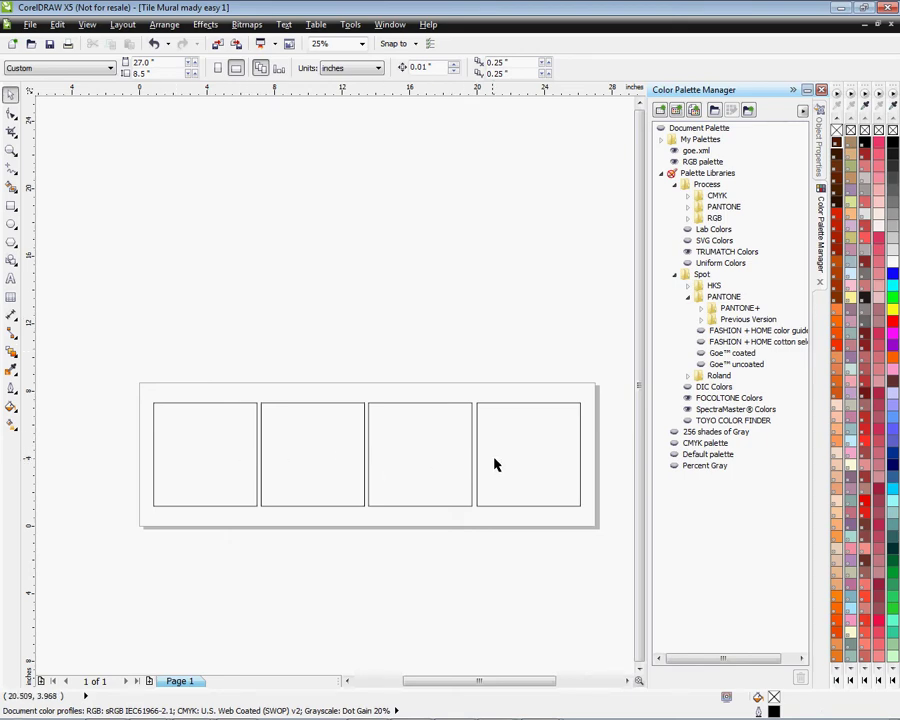
Step: Check that the four grouped squares select as a single object, and clear the selection
click(366, 457)
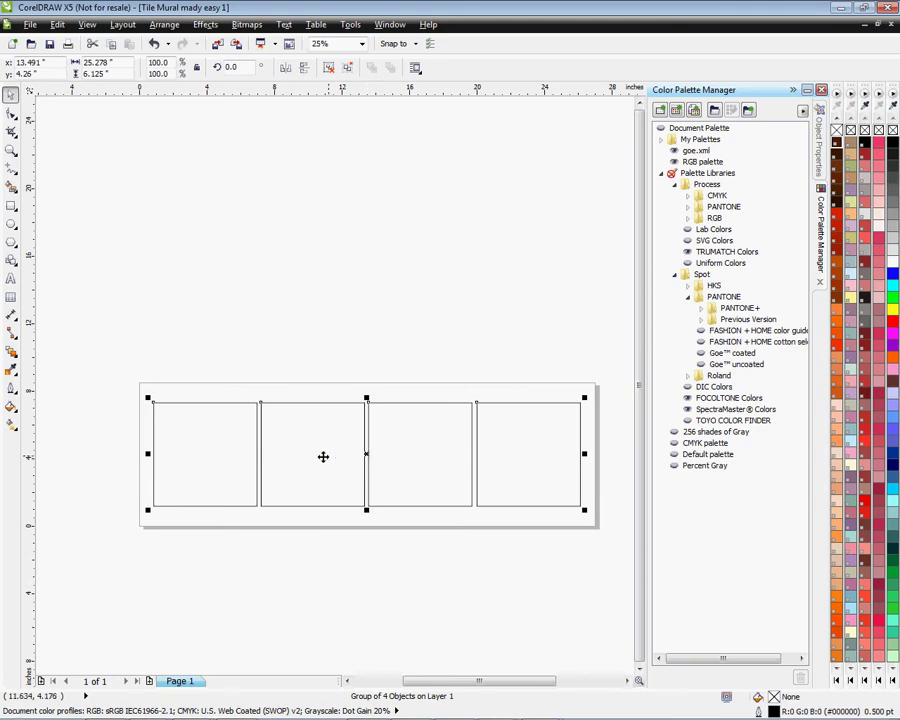
click(201, 420)
click(336, 442)
click(464, 377)
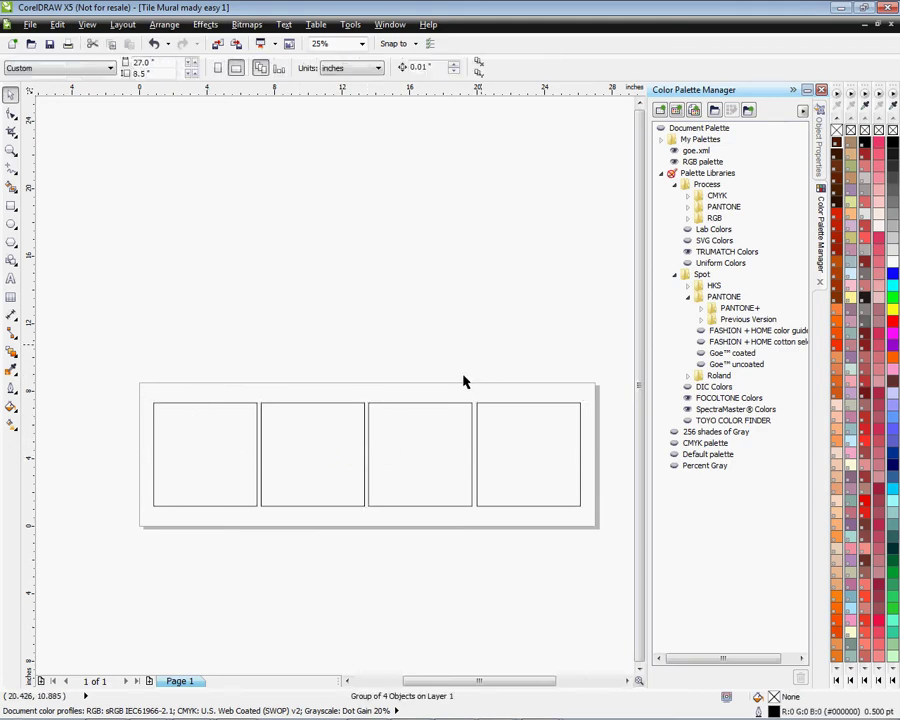
click(452, 450)
click(452, 450)
click(425, 440)
click(367, 451)
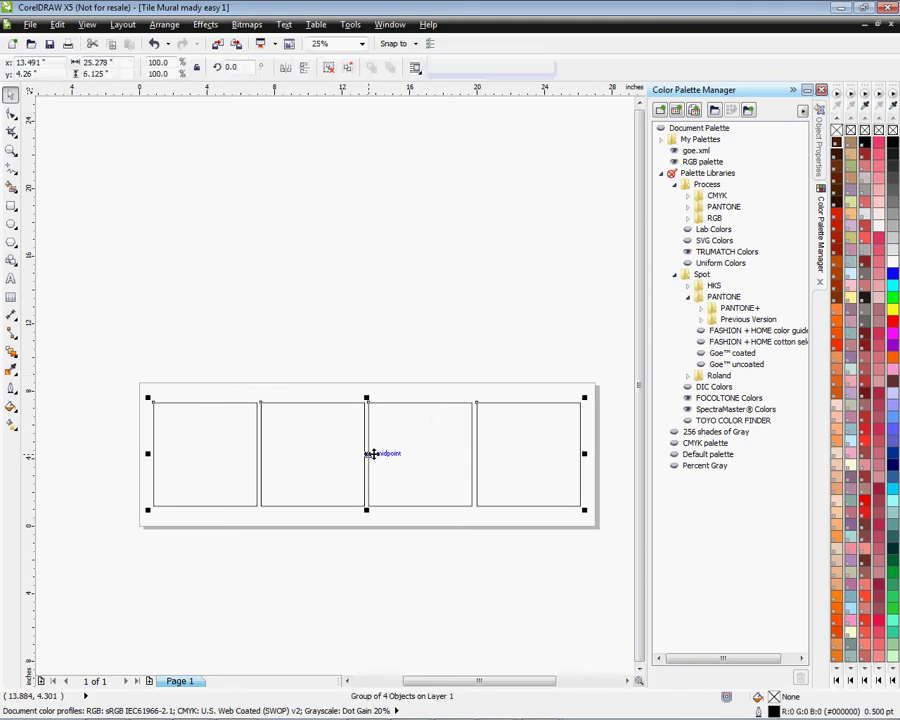
click(411, 345)
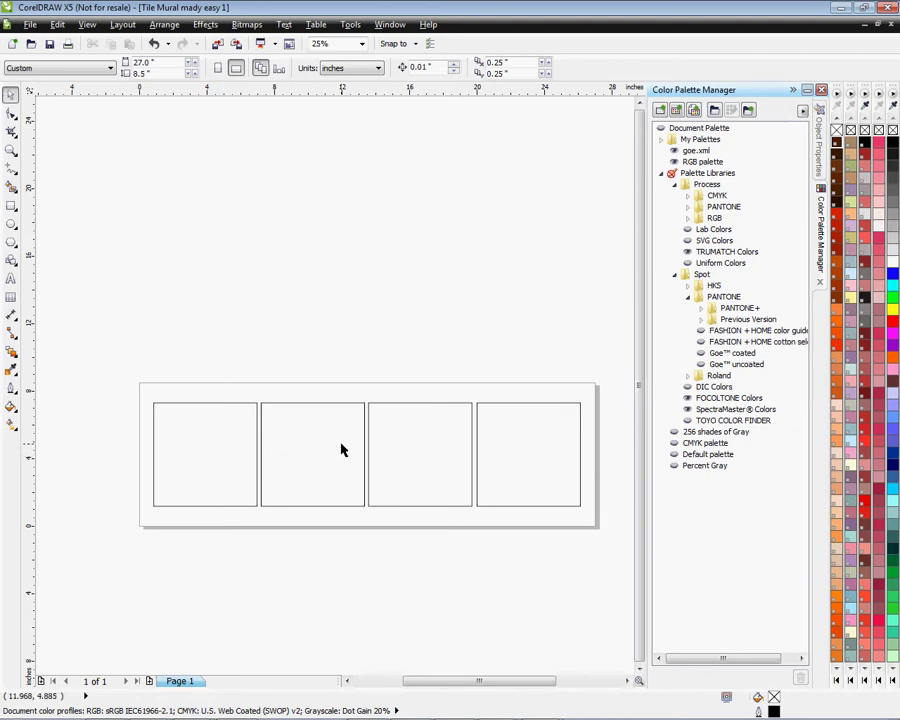
Step: Import ocean-life-03.jpg from the Desktop with the default sRGB IEC61966-2.1 profile and place it at original size above the squares
click(30, 24)
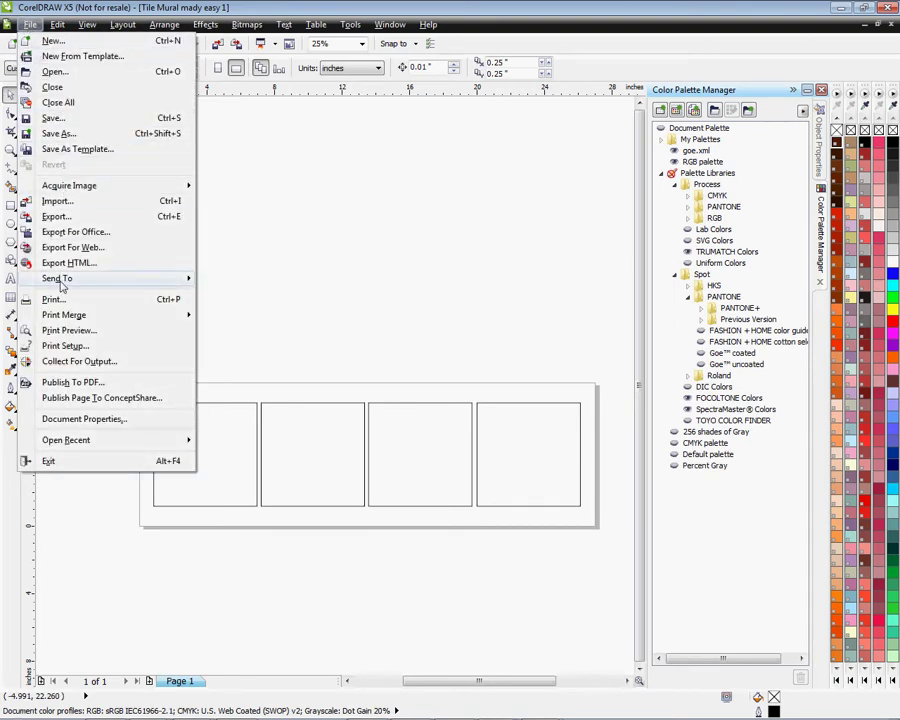
click(148, 203)
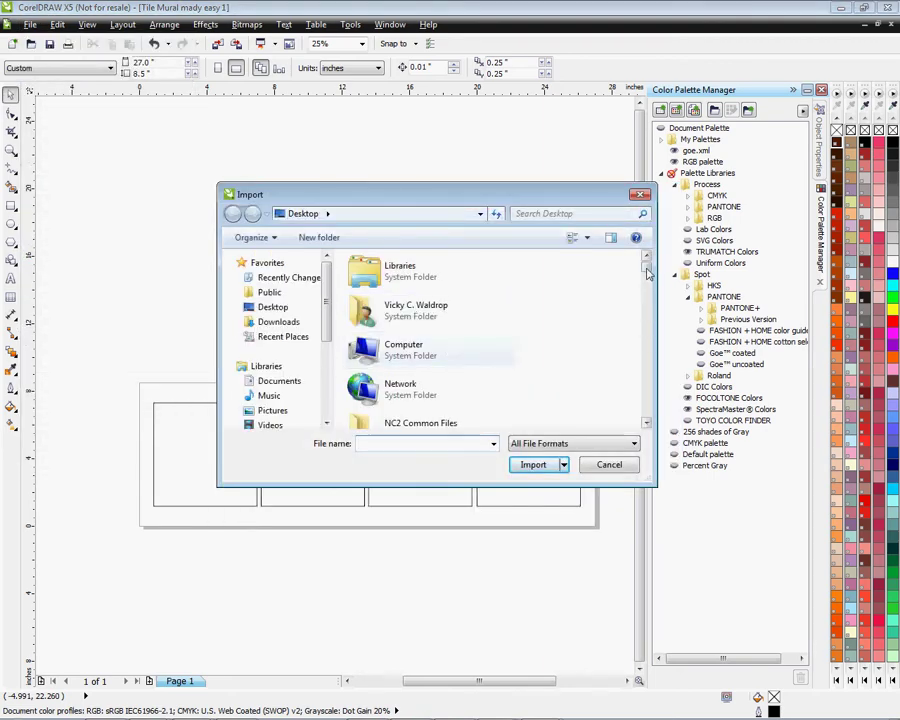
drag(647, 262, 643, 377)
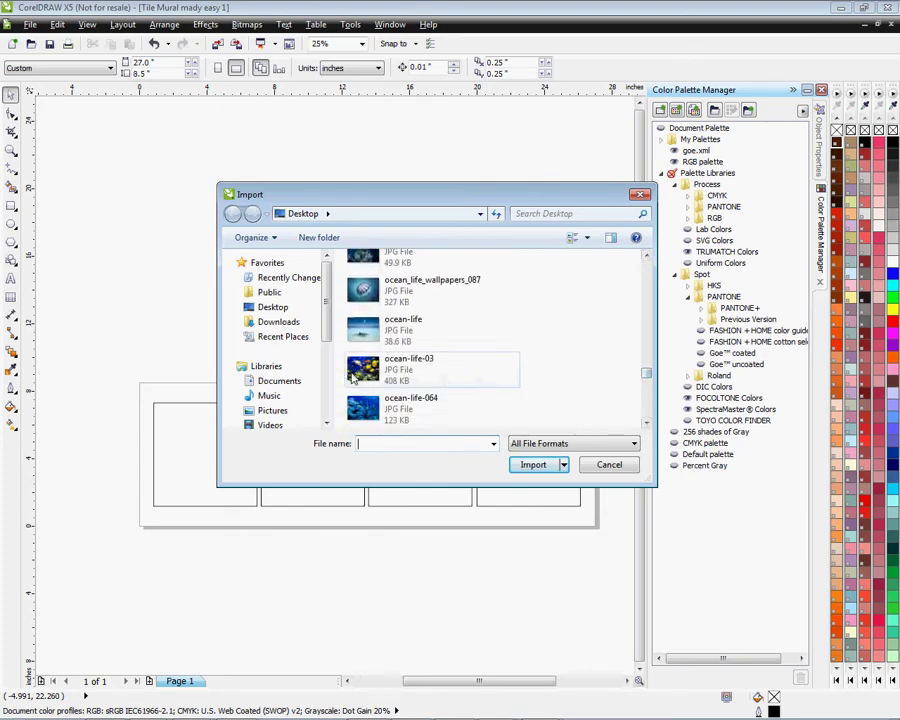
click(352, 376)
click(531, 482)
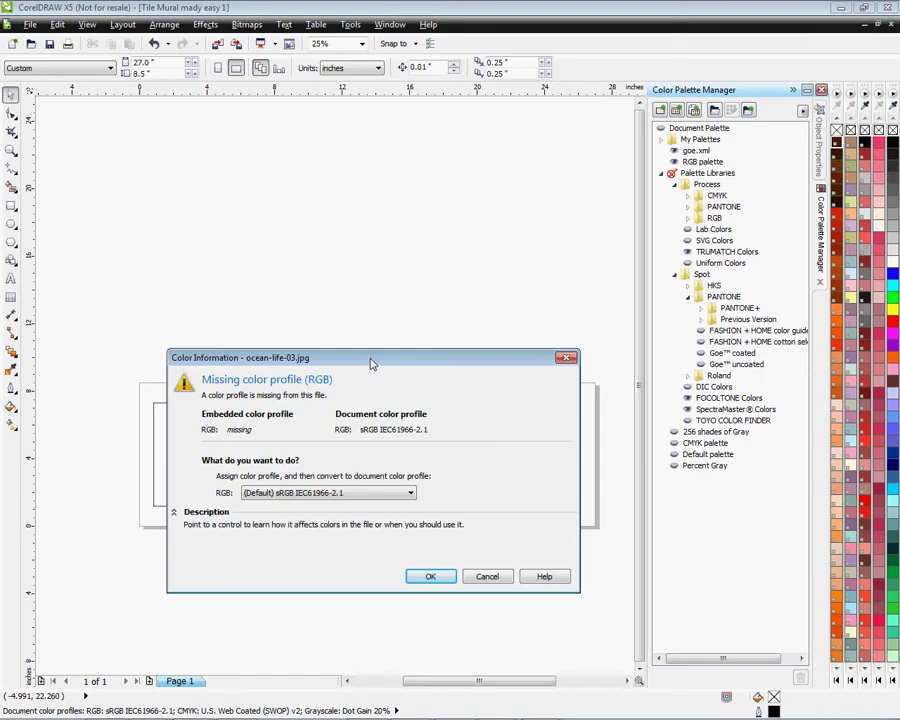
drag(370, 364, 346, 222)
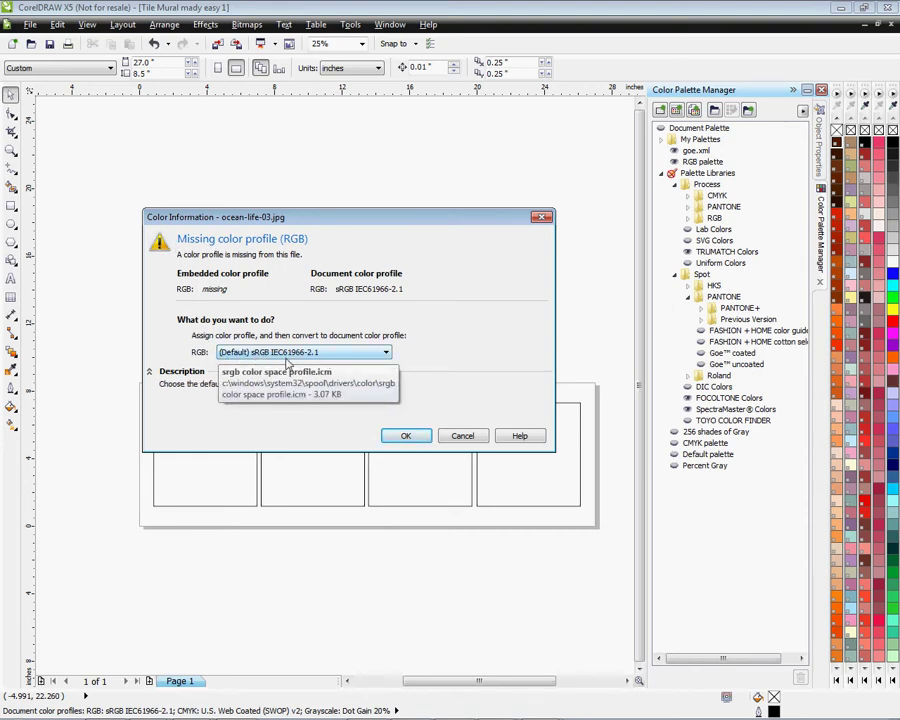
click(406, 436)
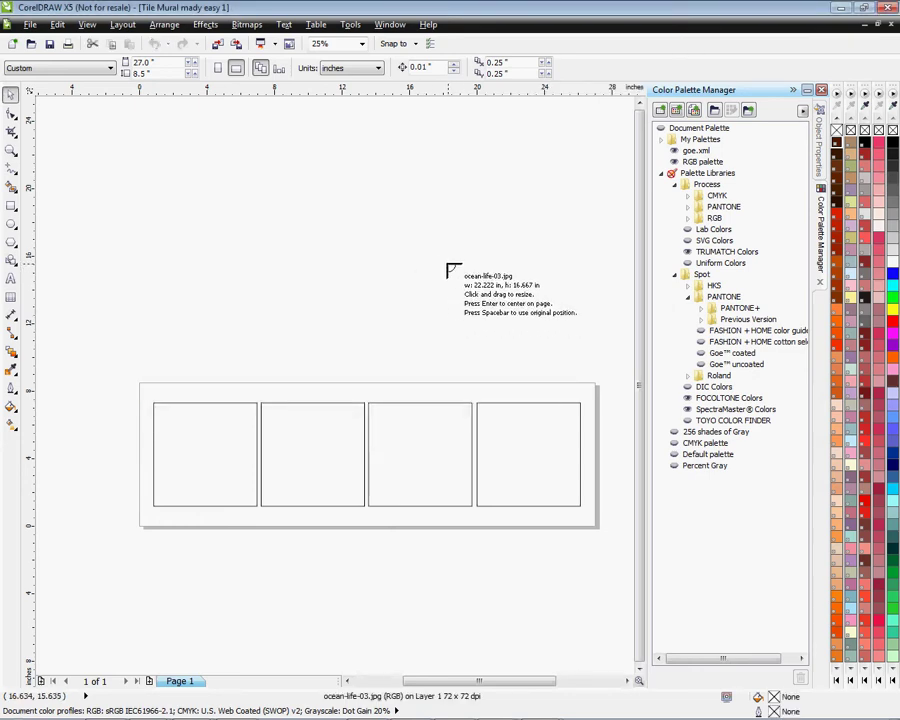
click(84, 136)
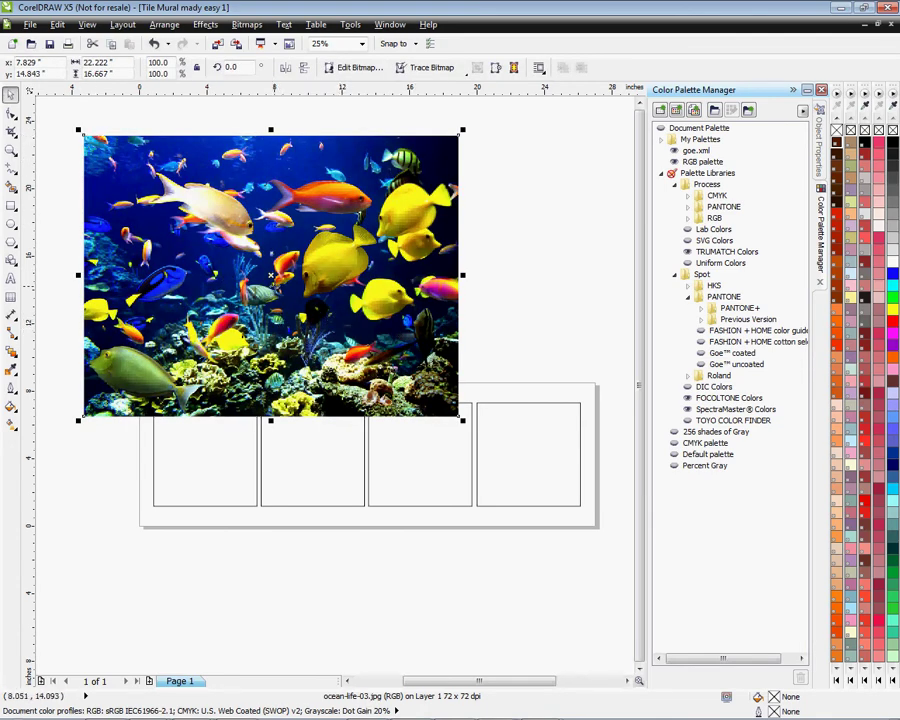
Step: Enlarge the ocean picture proportionally to about 25.7 by 19.3 inches and center it horizontally over the row, overlapping the squares' upper part
drag(282, 275, 366, 251)
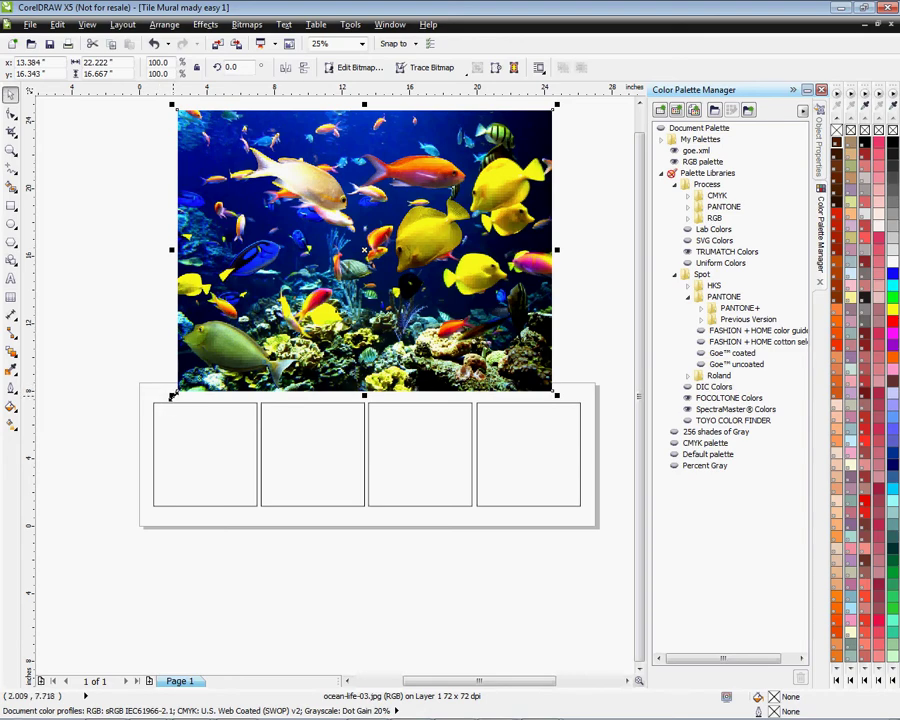
drag(172, 395, 116, 435)
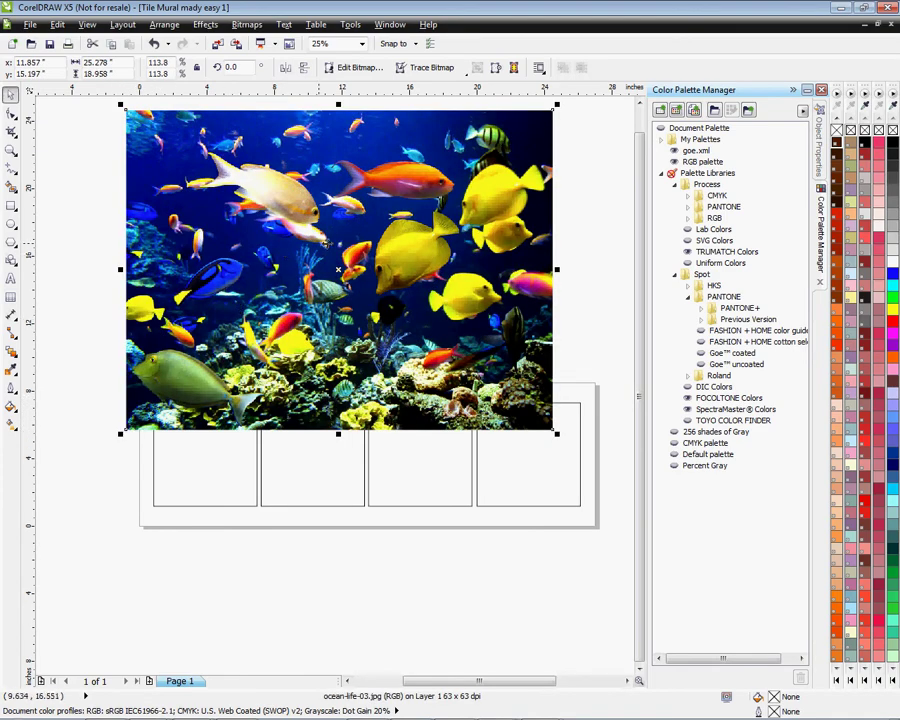
drag(339, 273, 366, 299)
drag(147, 462, 139, 469)
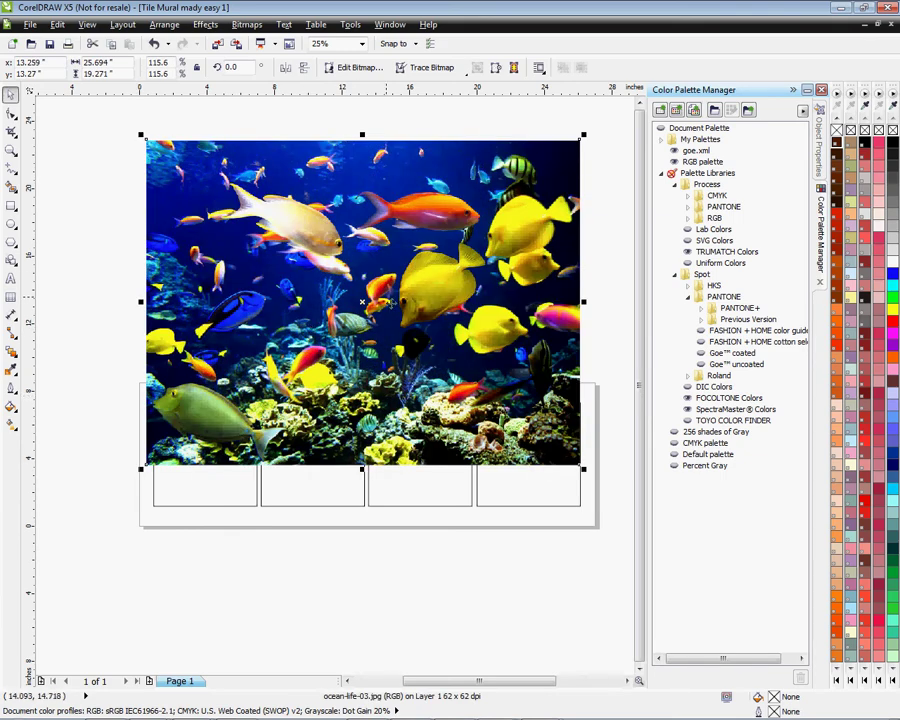
mouse_move(365, 284)
mouse_down()
mouse_move(362, 259)
mouse_move(366, 276)
mouse_up()
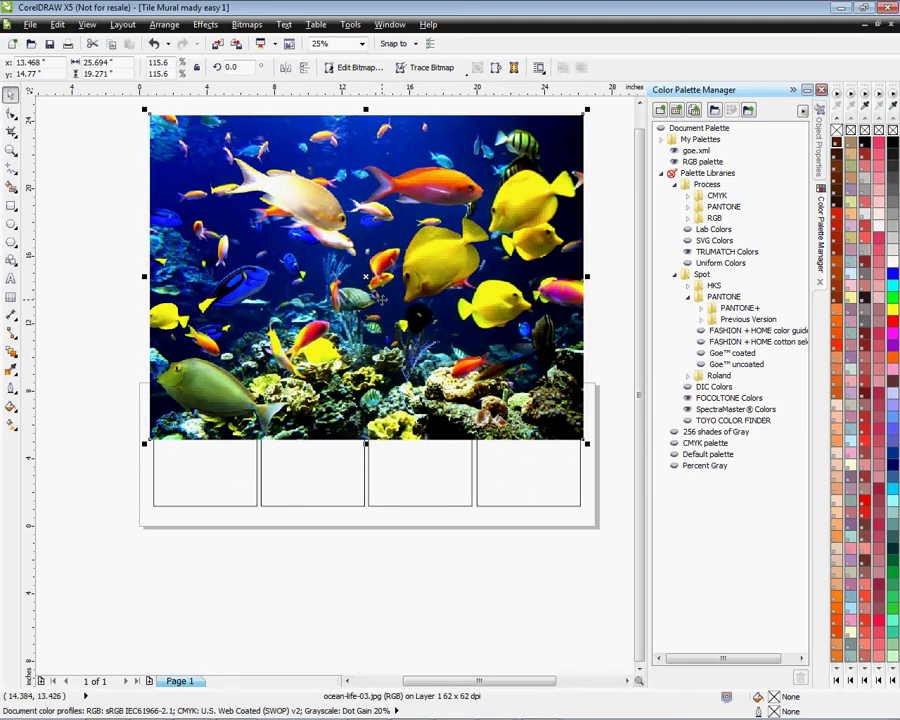
Step: PowerClip the ocean picture inside the group of four squares
click(205, 25)
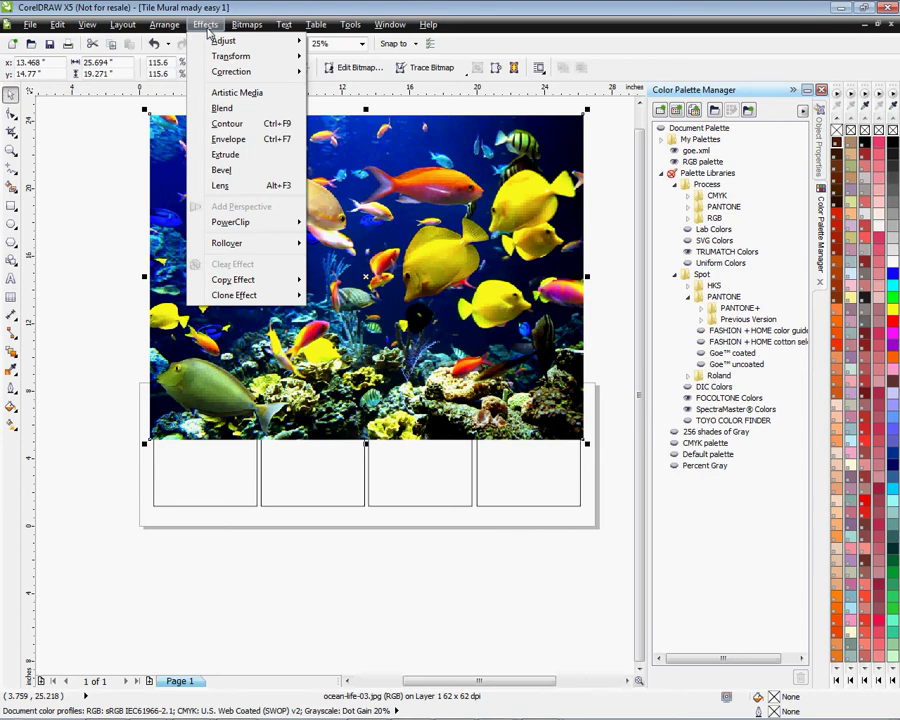
mouse_move(240, 228)
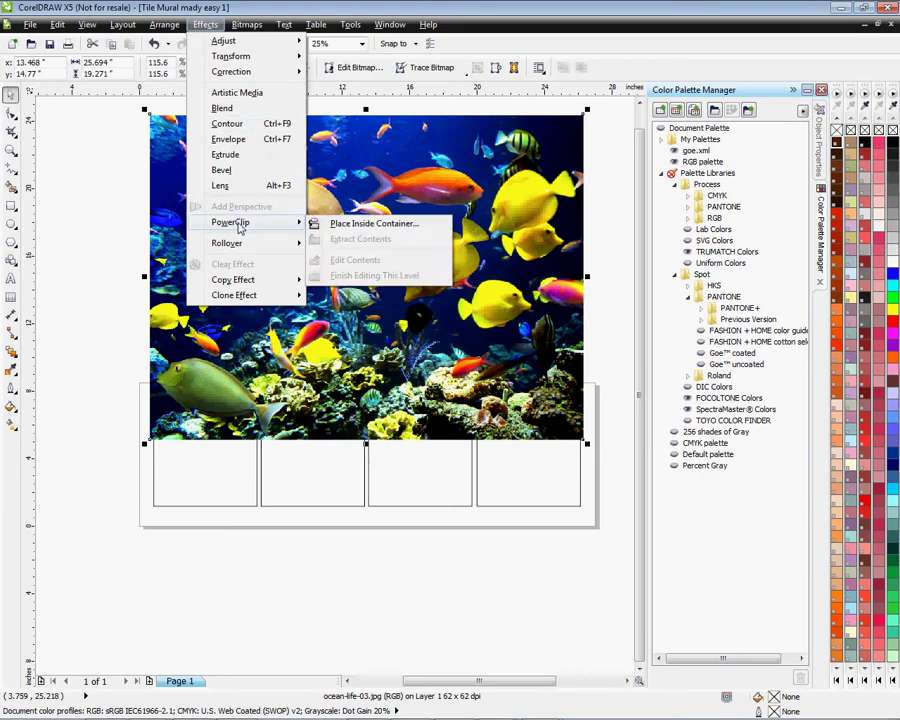
click(365, 229)
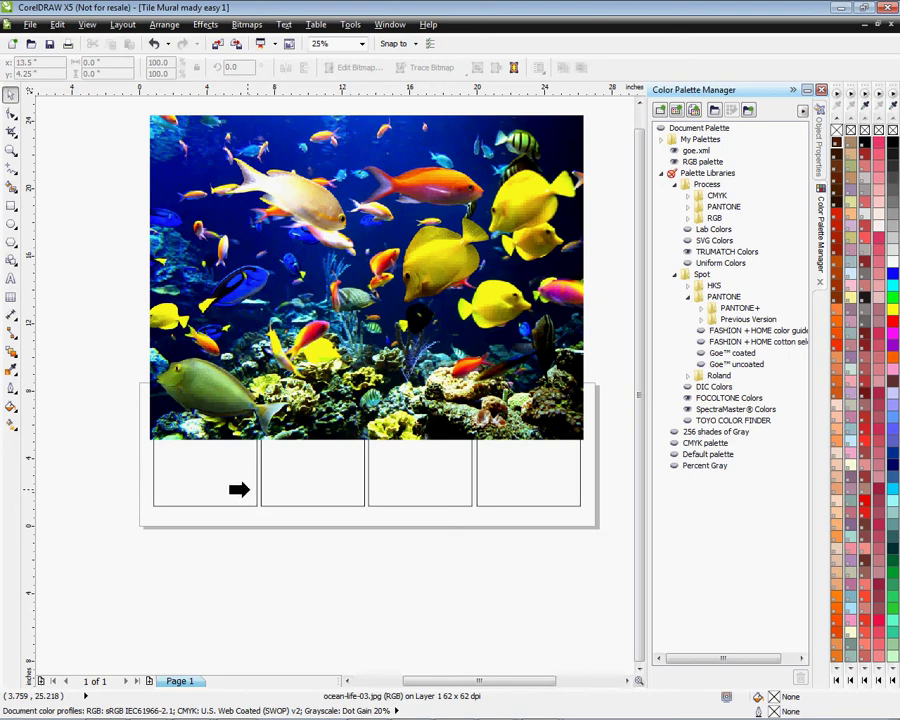
click(155, 486)
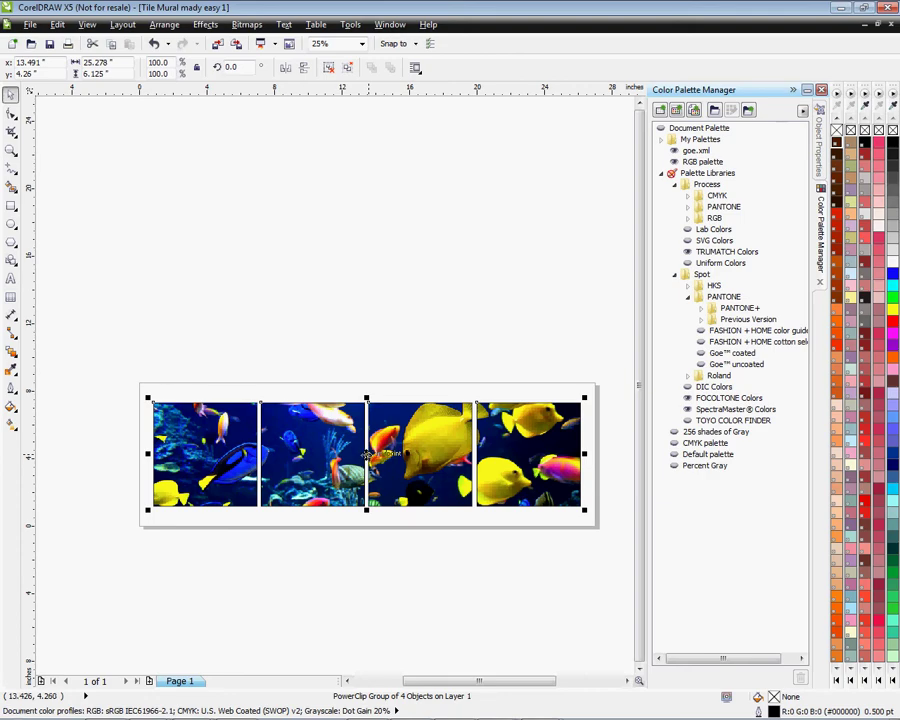
Step: Edit the PowerClip contents, moving the ocean picture up to about x 13.53, y 10.72 inches so the reef fills the tiles, and finish editing
right_click(367, 455)
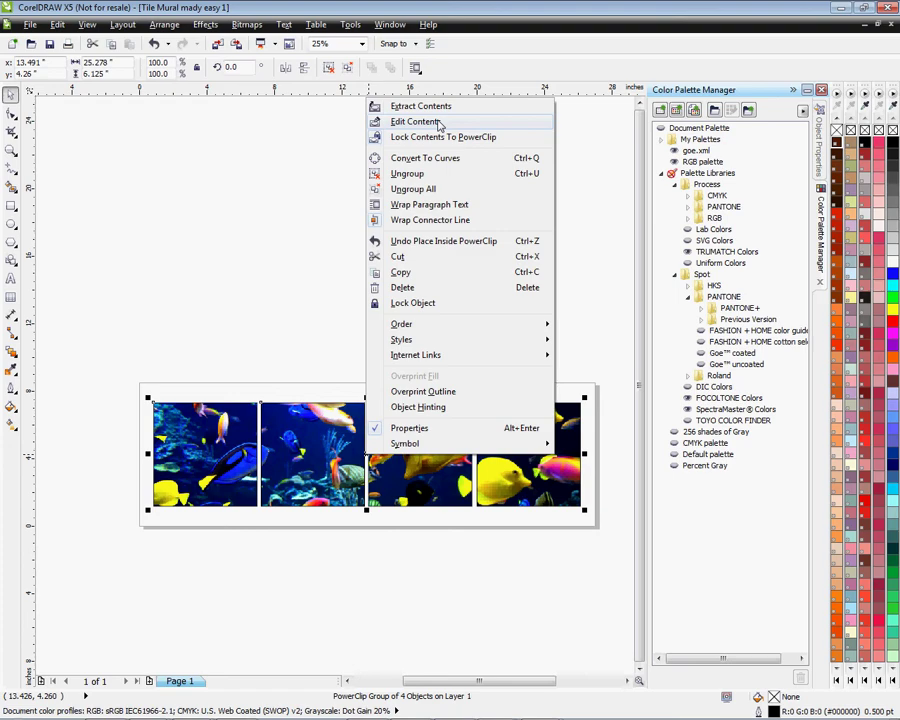
click(414, 122)
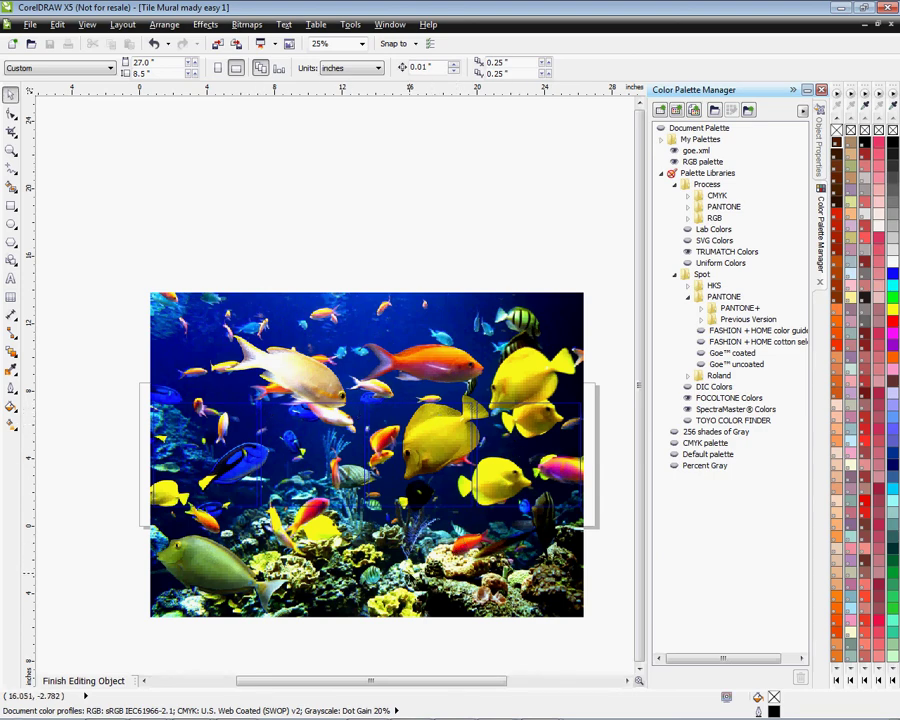
click(376, 372)
drag(376, 372, 376, 310)
drag(367, 282, 372, 261)
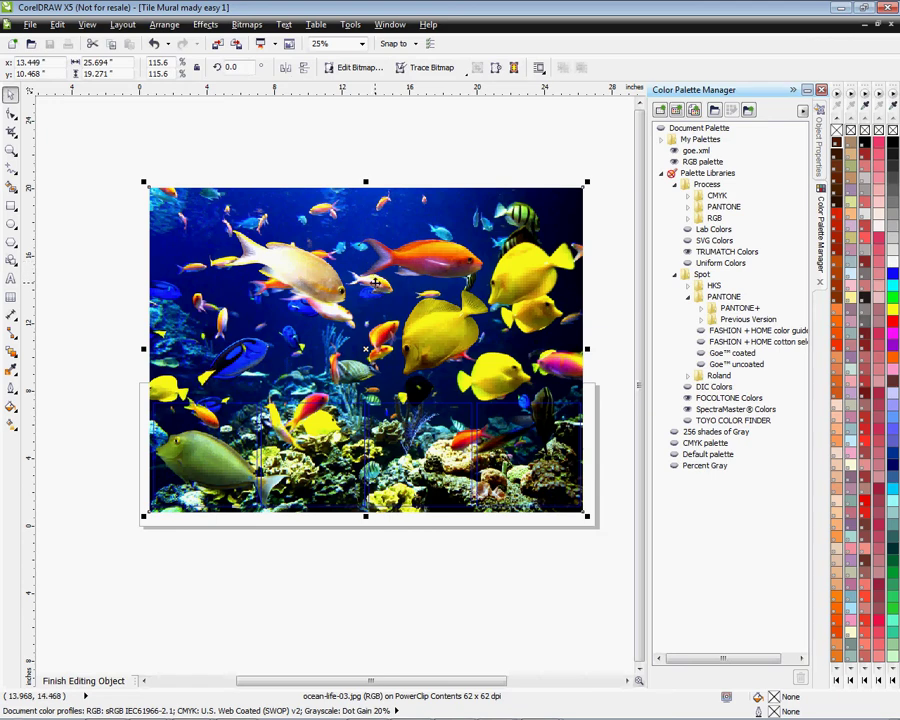
drag(374, 279, 376, 278)
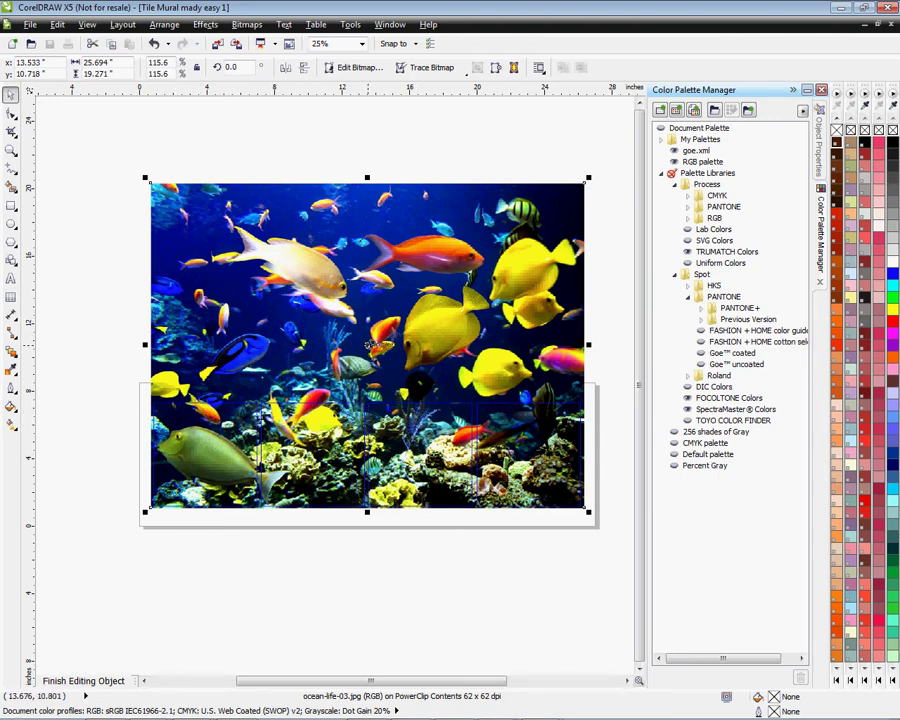
right_click(370, 346)
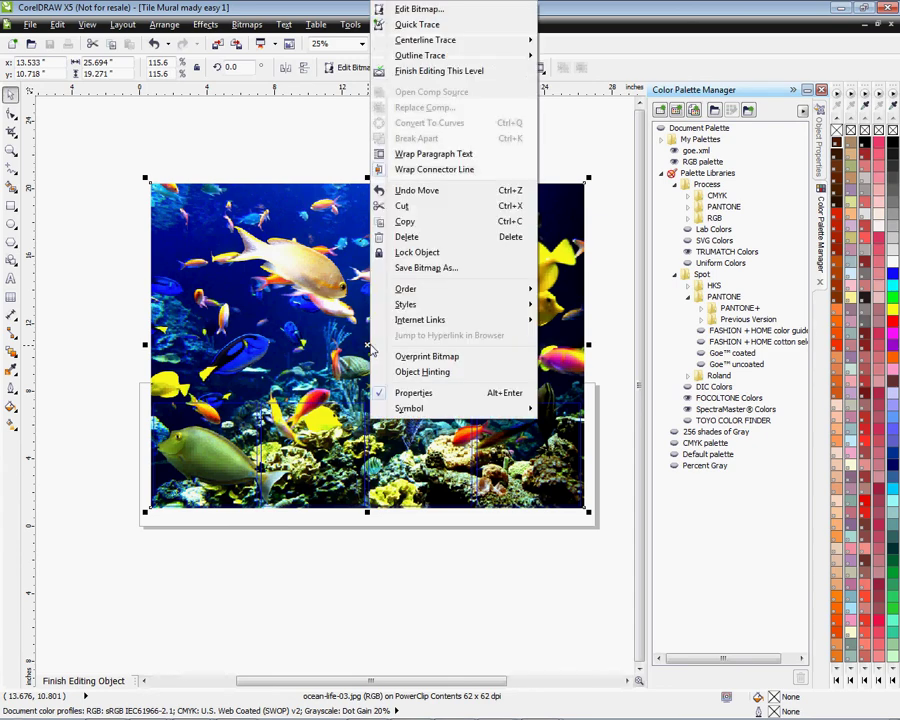
click(438, 80)
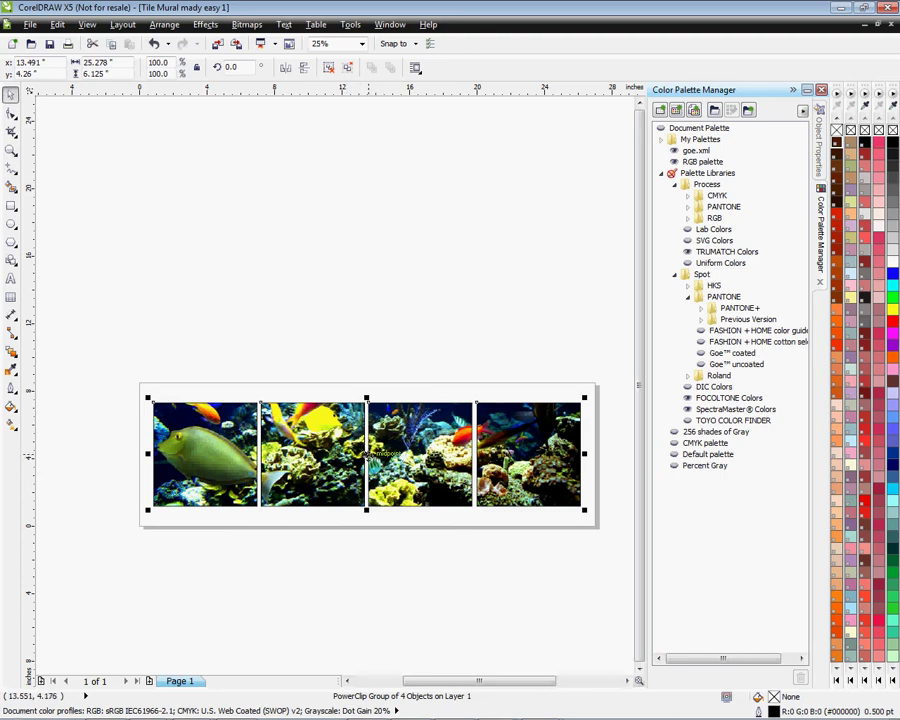
Step: Ungroup the clipped mural into four separate picture tiles
right_click(367, 455)
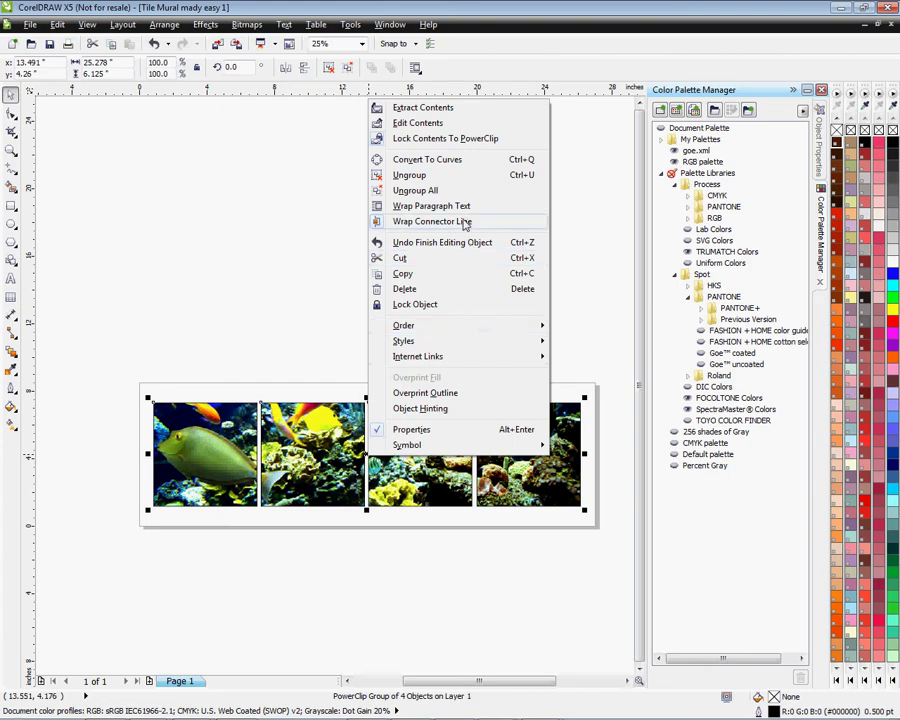
click(428, 176)
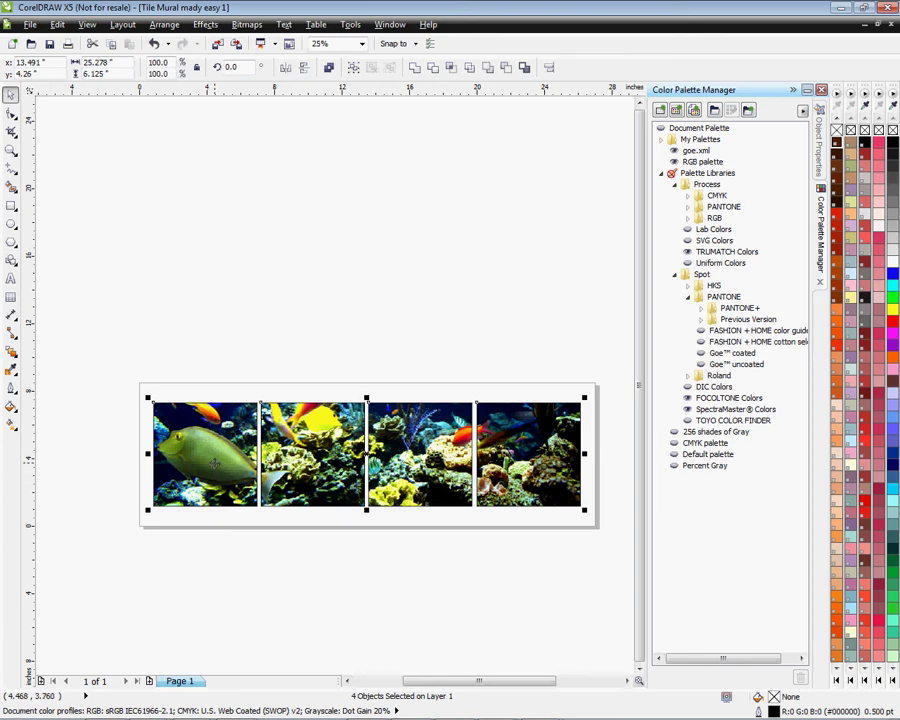
Step: Move the tiles one by one out of the row to above the page, showing that each carries its own picture section
drag(207, 472, 239, 323)
click(232, 447)
drag(311, 437, 333, 315)
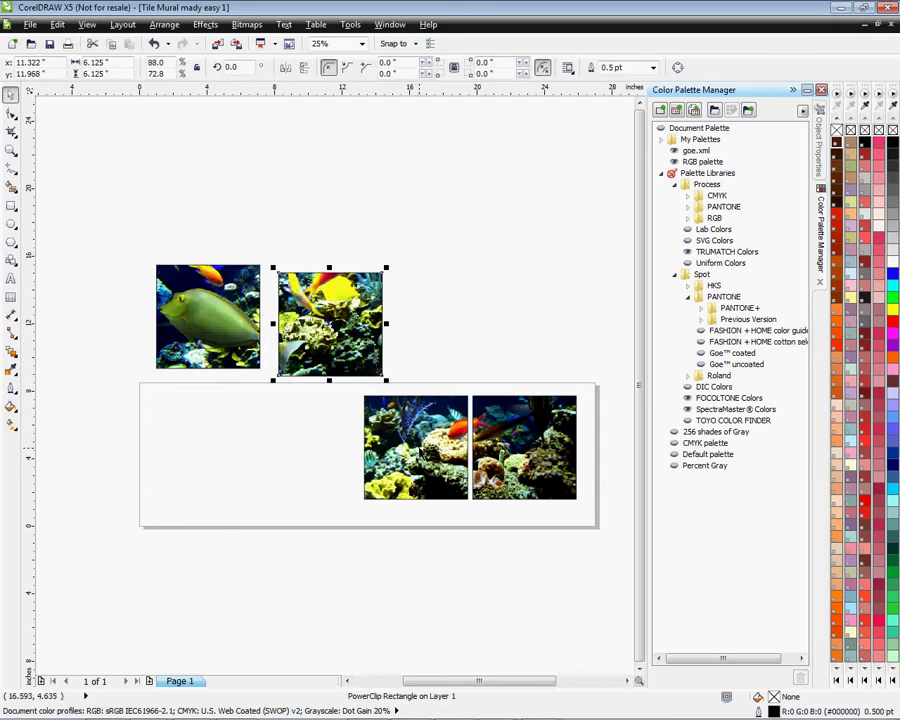
drag(526, 445, 508, 311)
drag(414, 455, 398, 204)
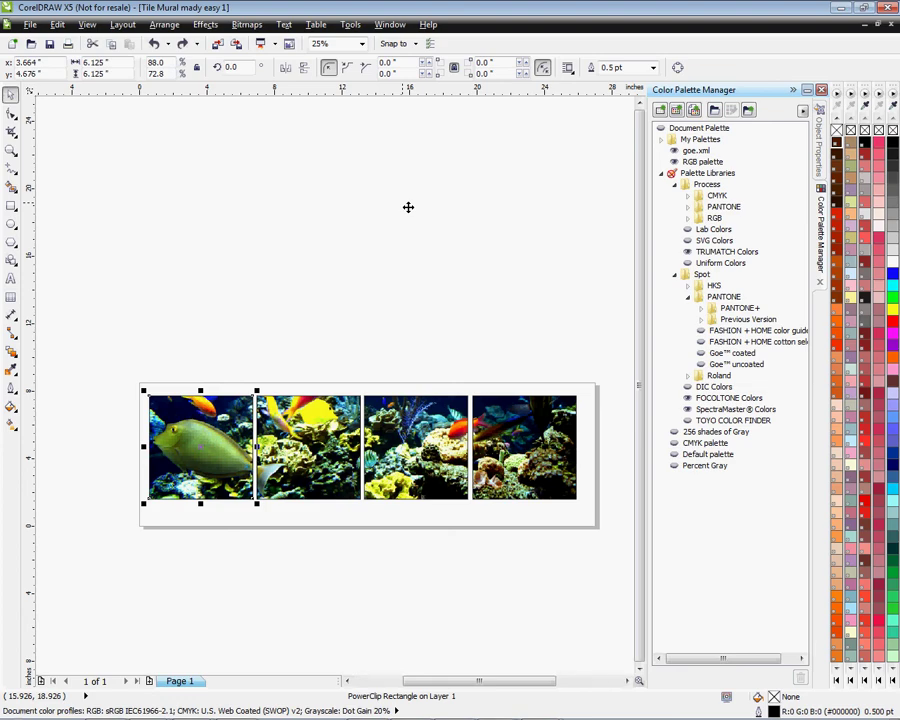
mouse_move(310, 715)
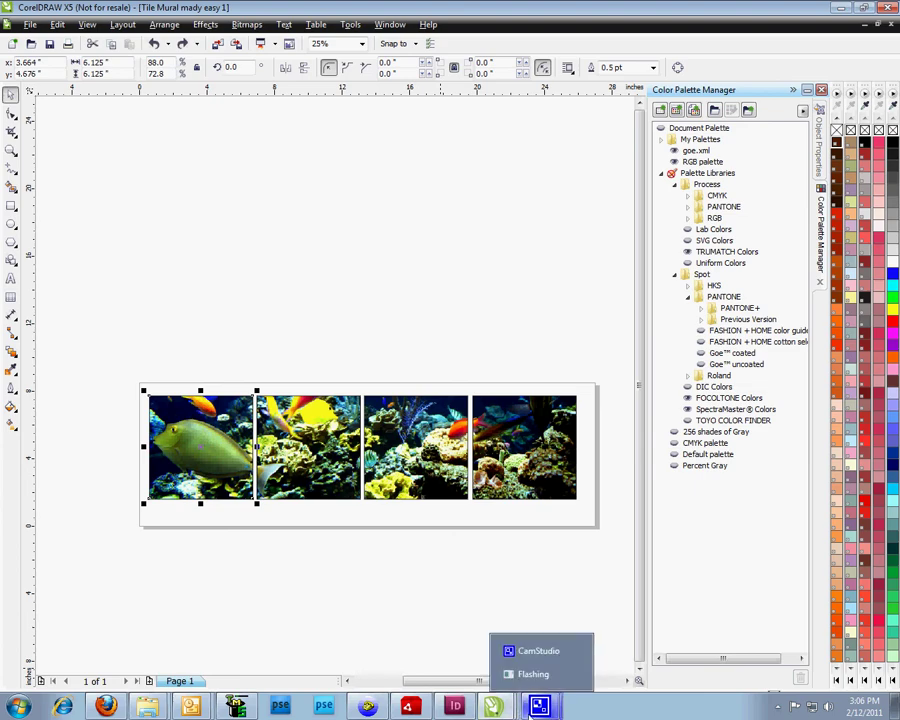
mouse_move(530, 706)
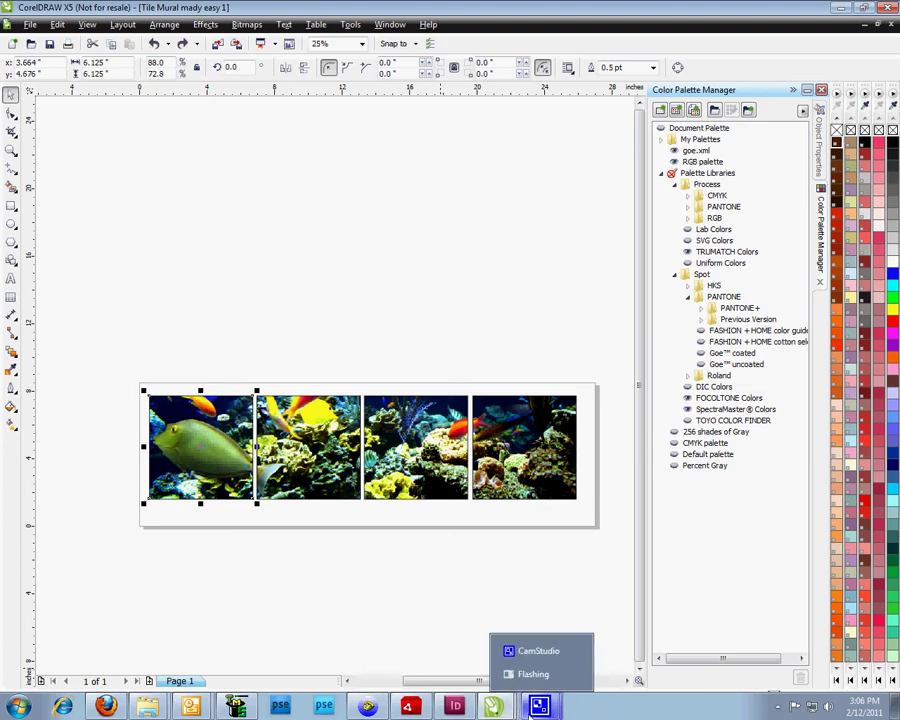